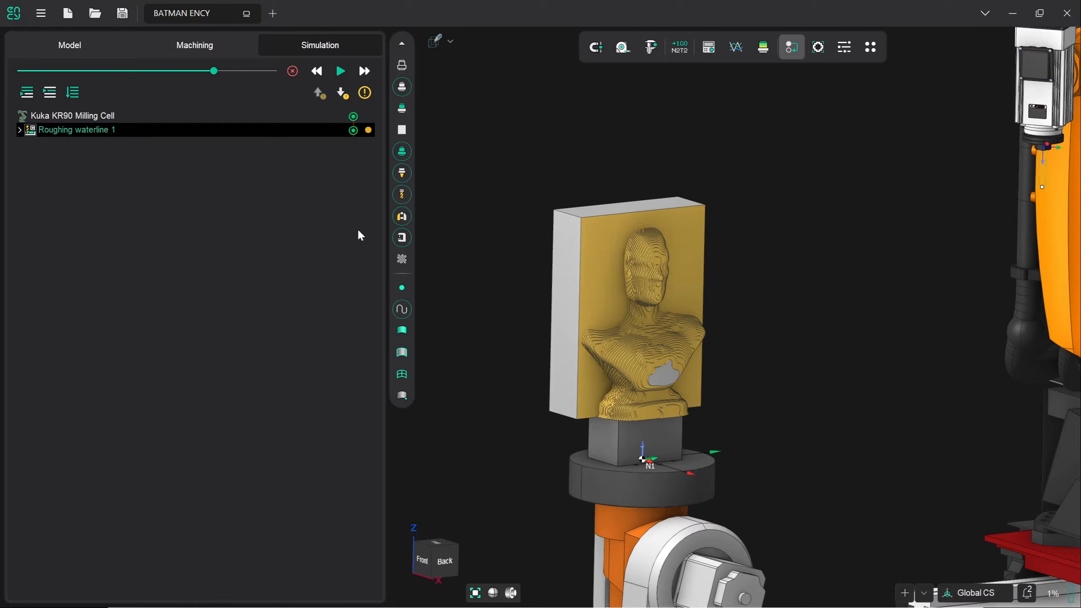
# Switch to the Machining tab and display Roughing waterline 1's Setup parameters
pyautogui.click(196, 46)
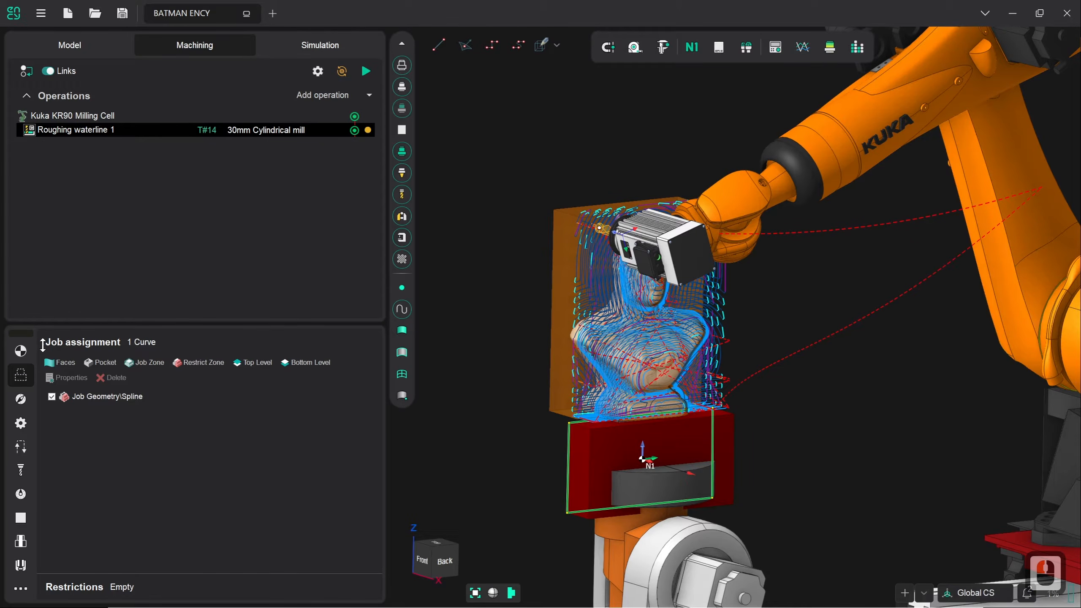
pyautogui.click(28, 357)
pyautogui.click(335, 407)
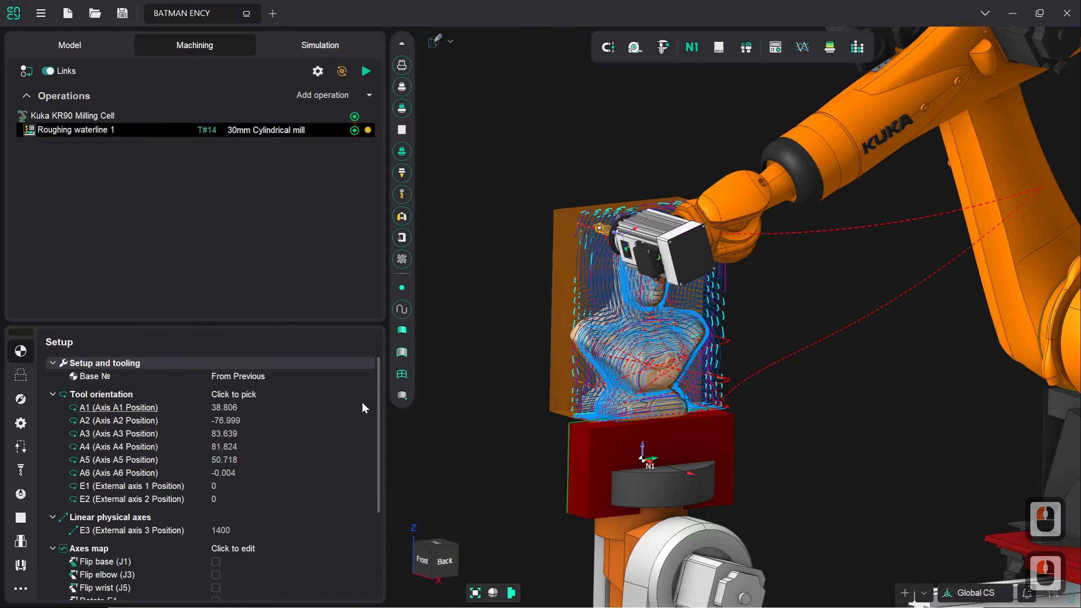
# Duplicate Roughing waterline 1 and select the resulting Roughing waterline 2 operation
pyautogui.rightClick(203, 133)
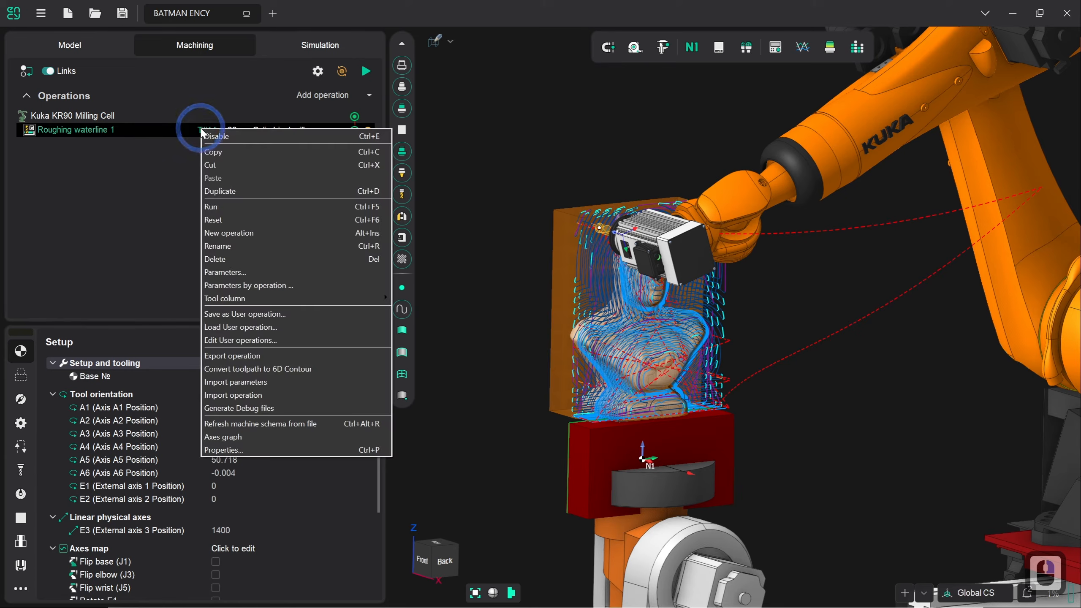
pyautogui.click(252, 192)
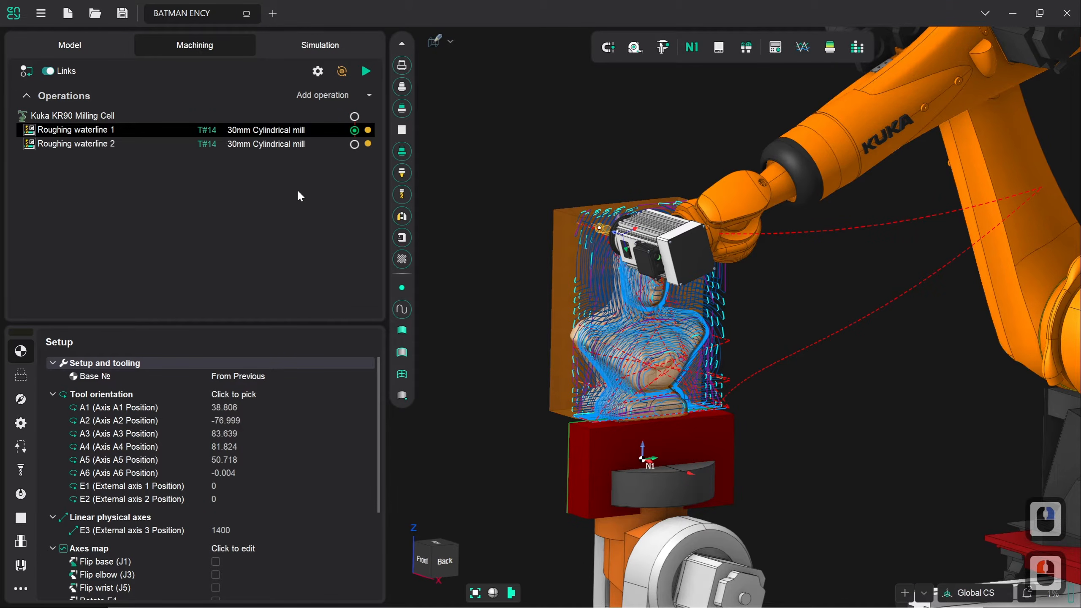
pyautogui.click(246, 152)
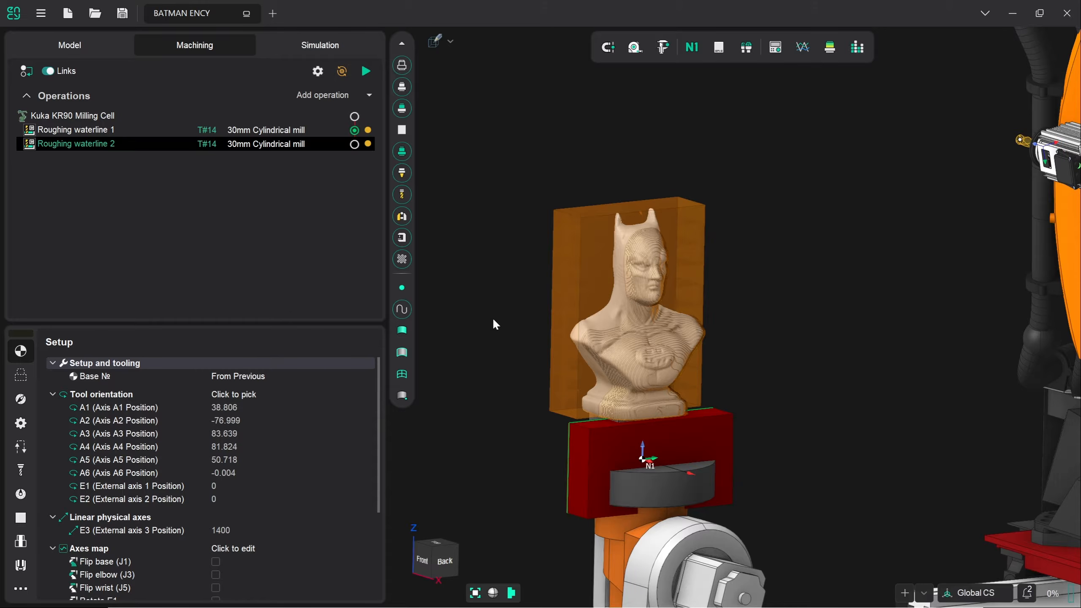
# Set External axis 2 (E2) position to 180 and start calculating Roughing waterline 2
pyautogui.click(239, 494)
pyautogui.click(216, 504)
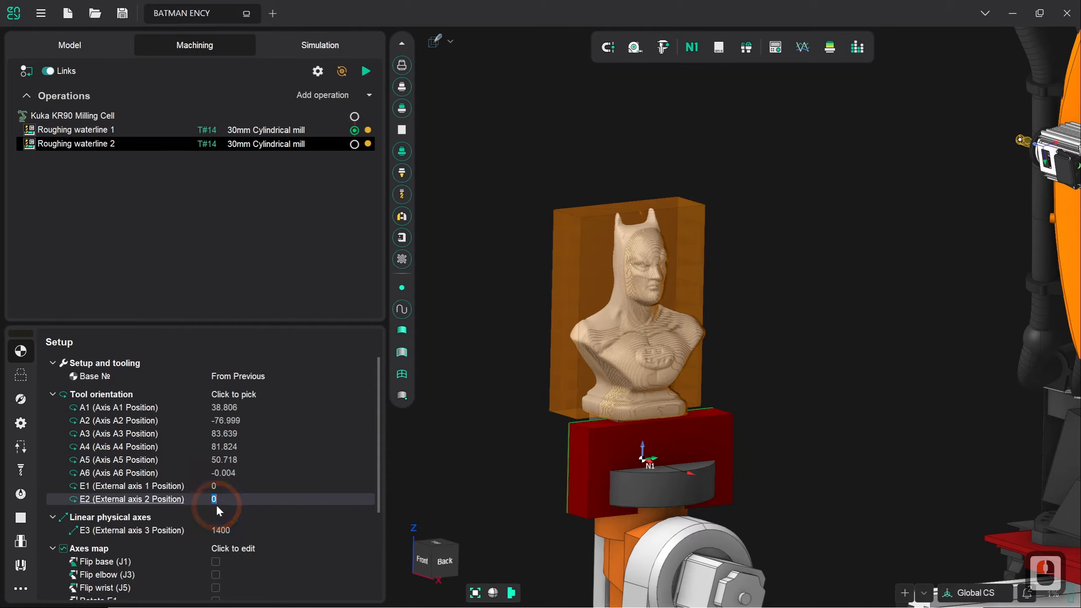
pyautogui.scroll(-10, 223, 498)
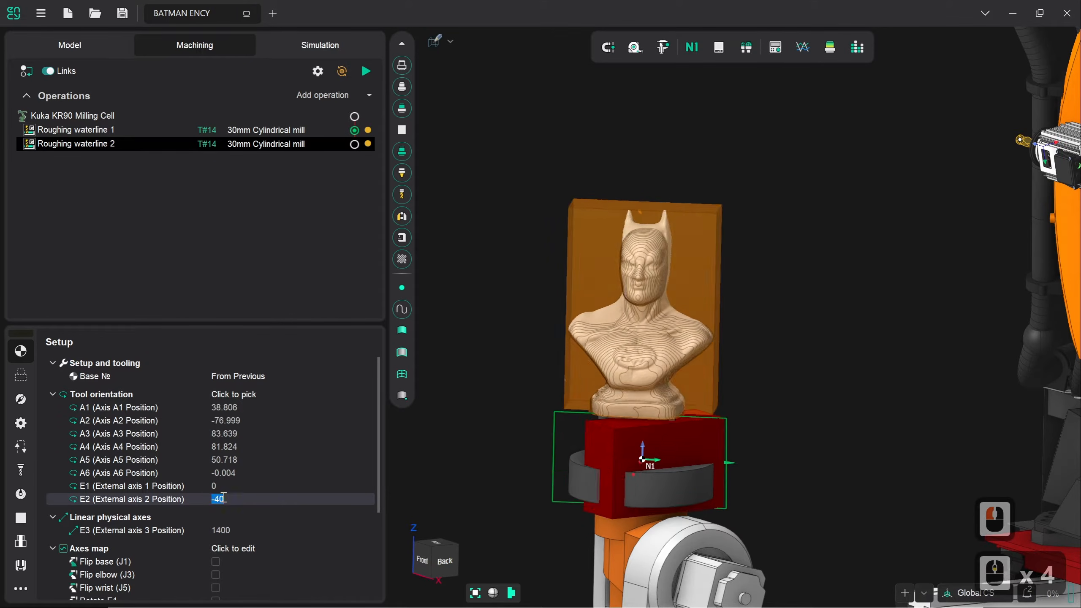
pyautogui.scroll(10, 223, 498)
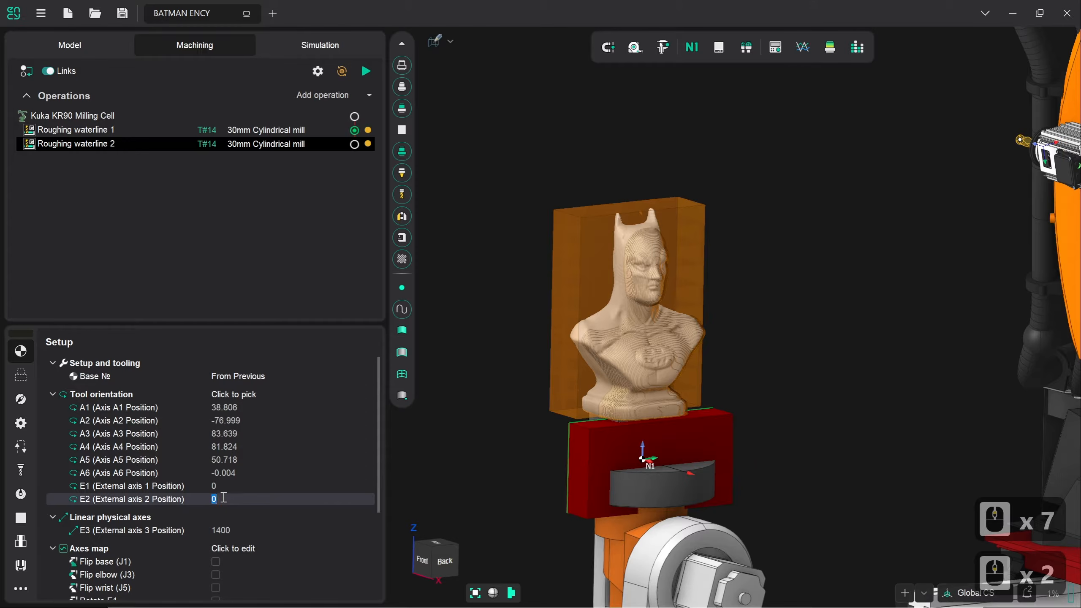
pyautogui.write('180')
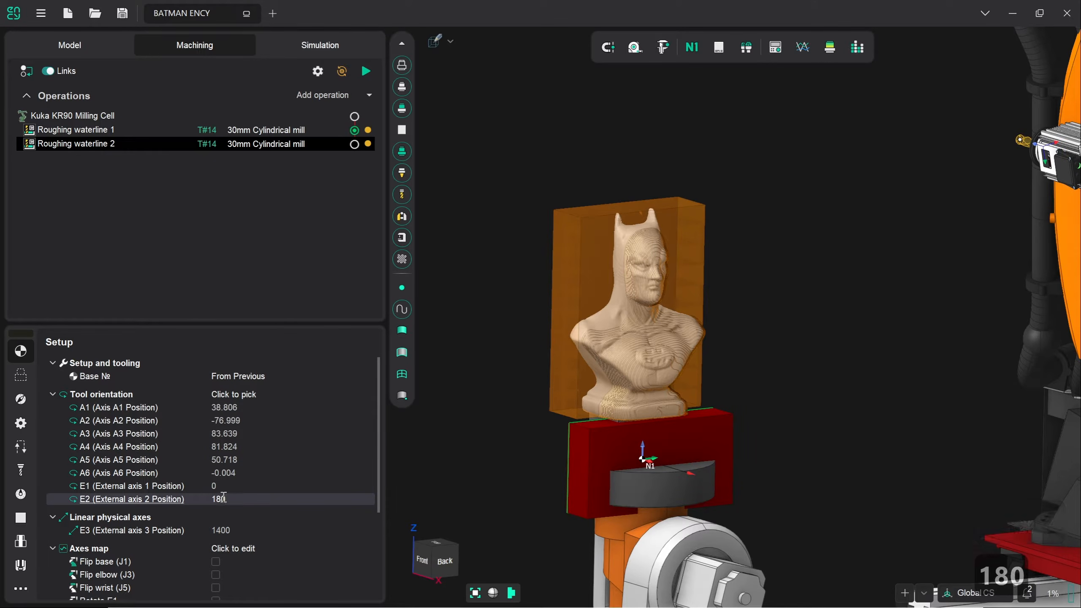
pyautogui.press('Return')
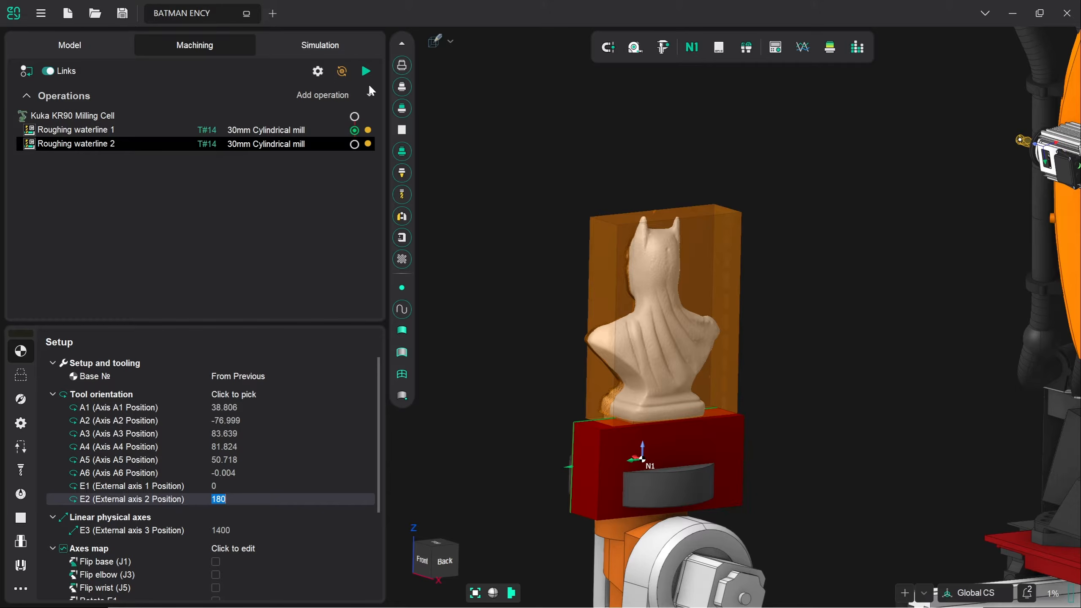
pyautogui.click(370, 71)
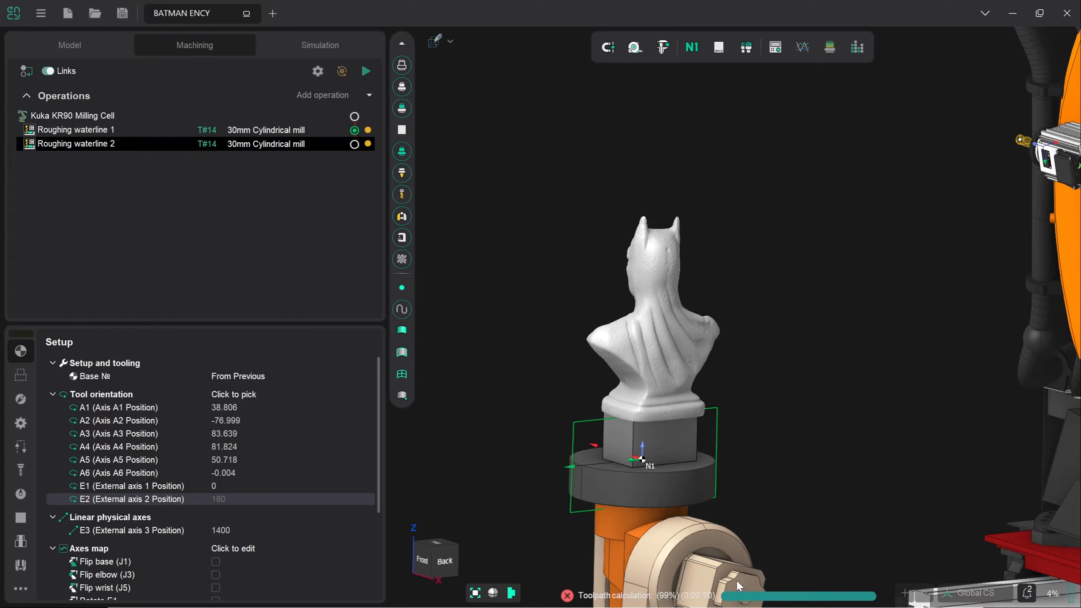
# Orbit the view to inspect the new waterline toolpath around the bust's back
pyautogui.moveTo(553, 446); pyautogui.dragTo(594, 435, button='middle')
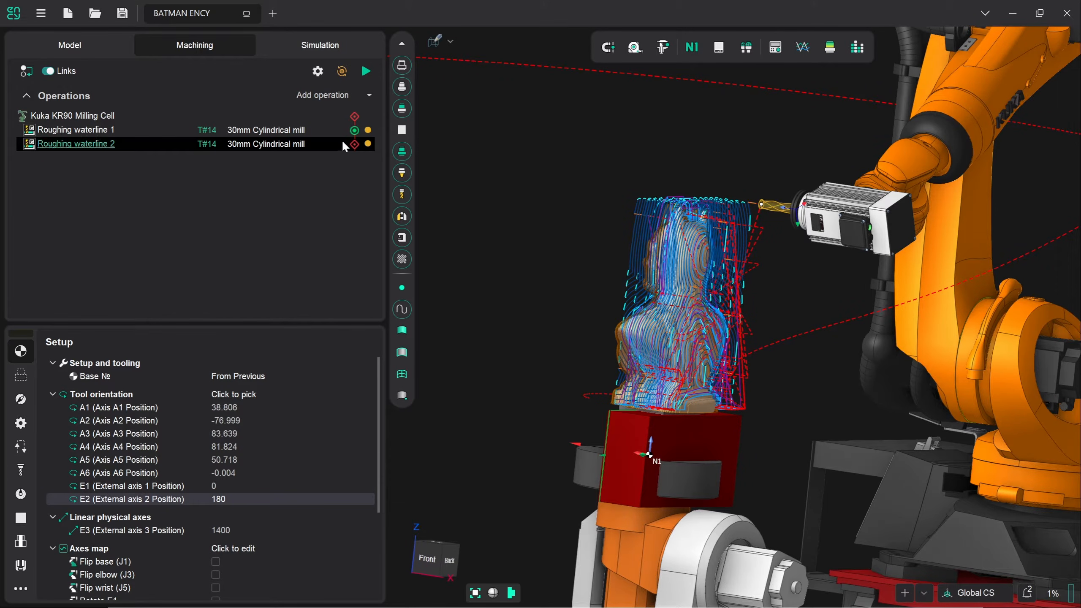
# Simulate Roughing waterline 2 from its start, stopping when collision warnings appear
pyautogui.click(331, 48)
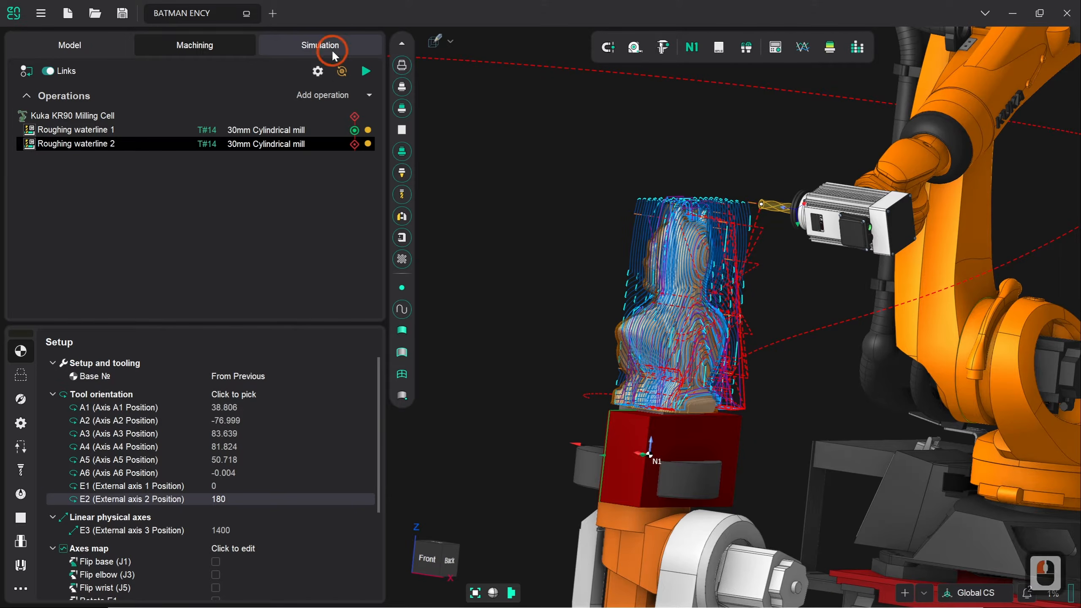
pyautogui.click(324, 79)
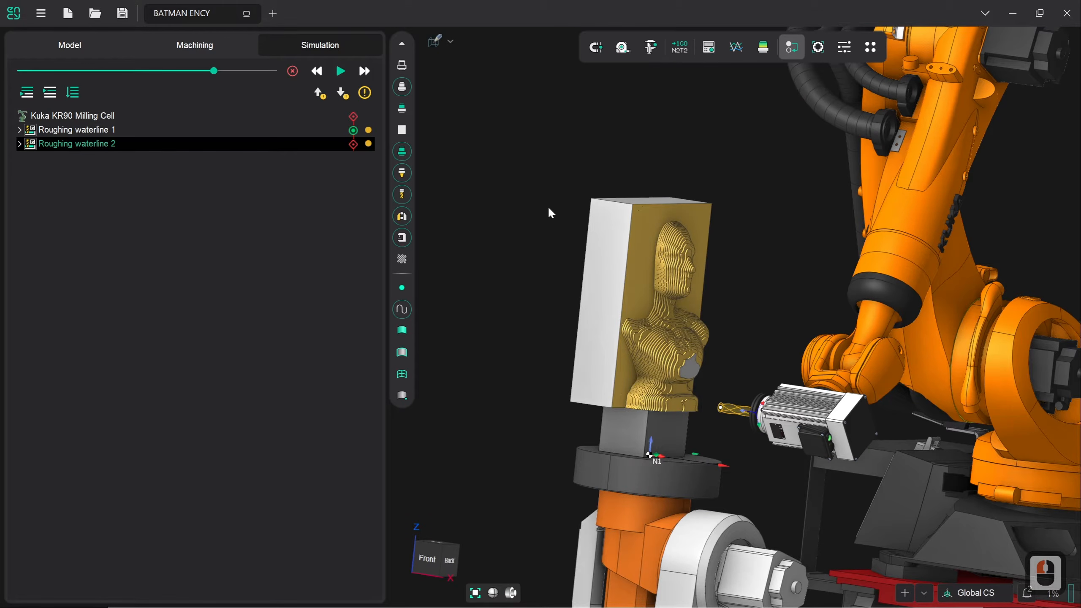
pyautogui.moveTo(214, 71); pyautogui.dragTo(96, 71)
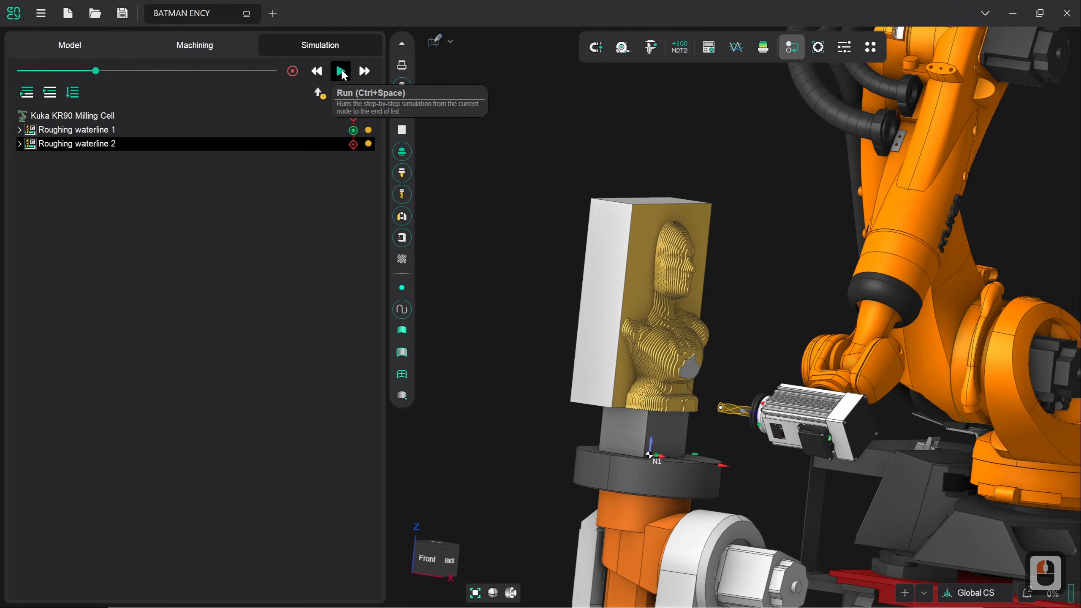
pyautogui.click(340, 71)
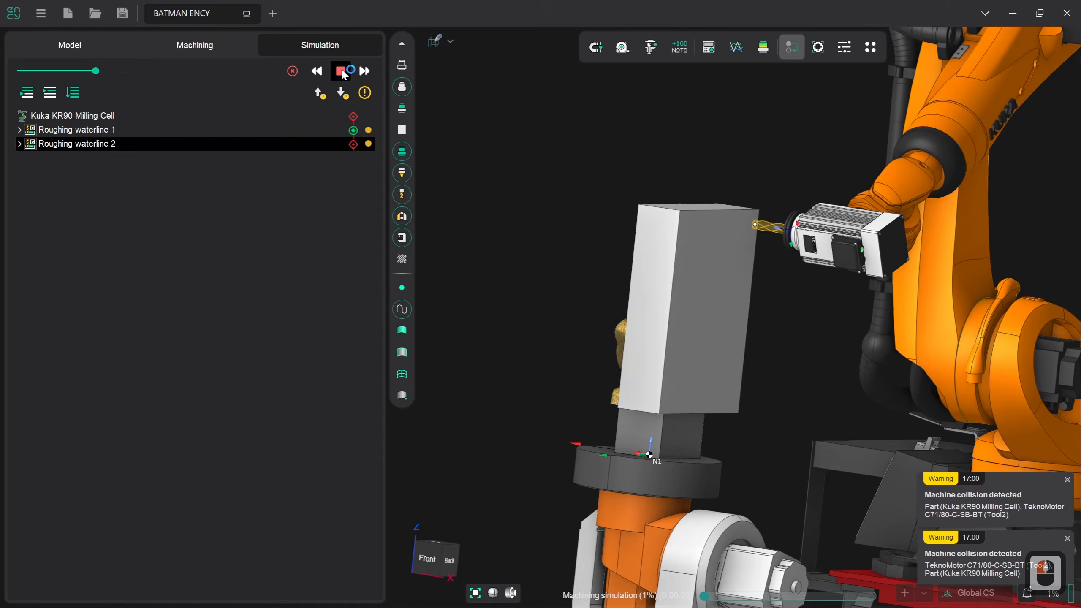
pyautogui.click(343, 72)
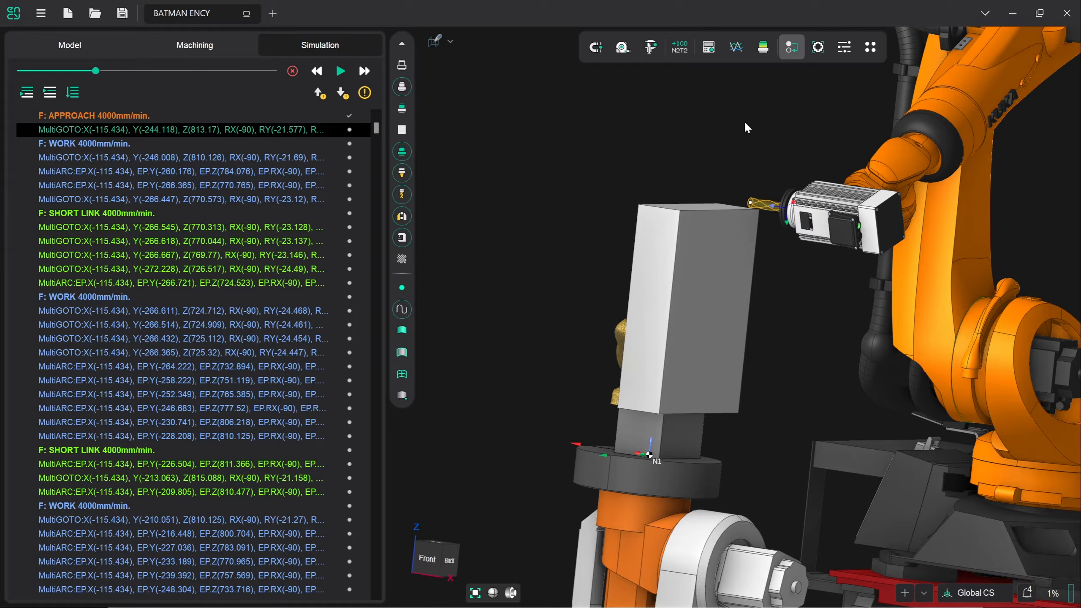
# Set Roughing waterline 2's Links/Leads approach to Avoid collisions
pyautogui.click(190, 47)
pyautogui.click(363, 310)
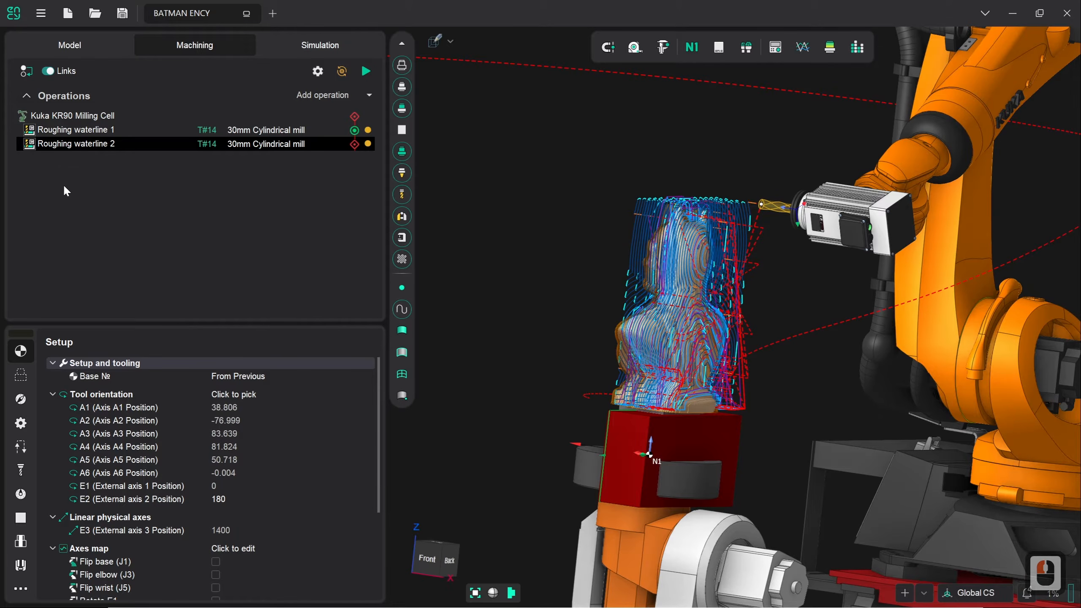
pyautogui.click(21, 446)
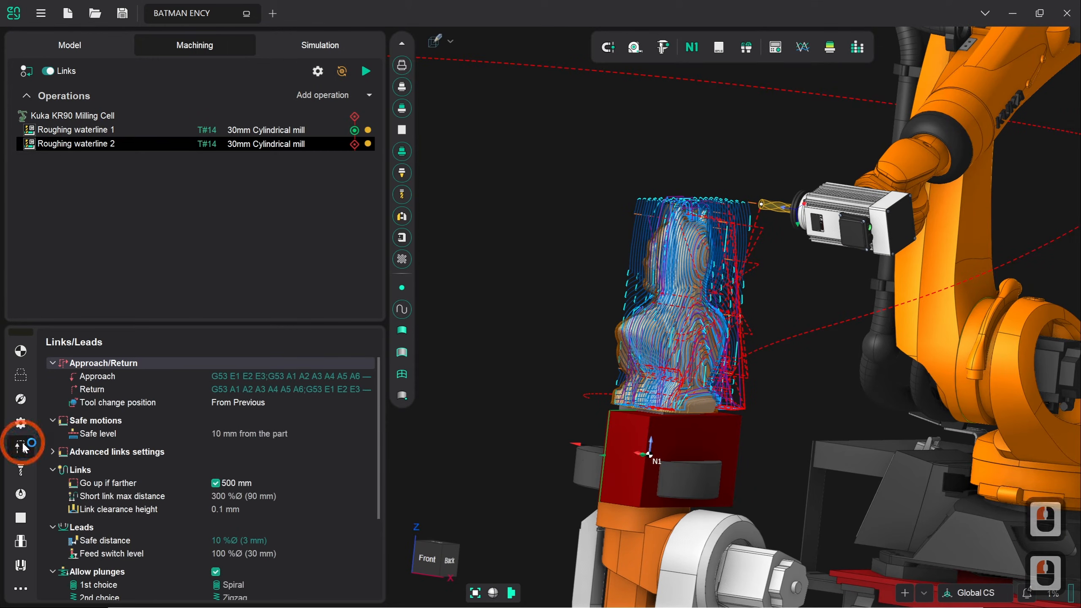
pyautogui.click(283, 377)
pyautogui.click(368, 374)
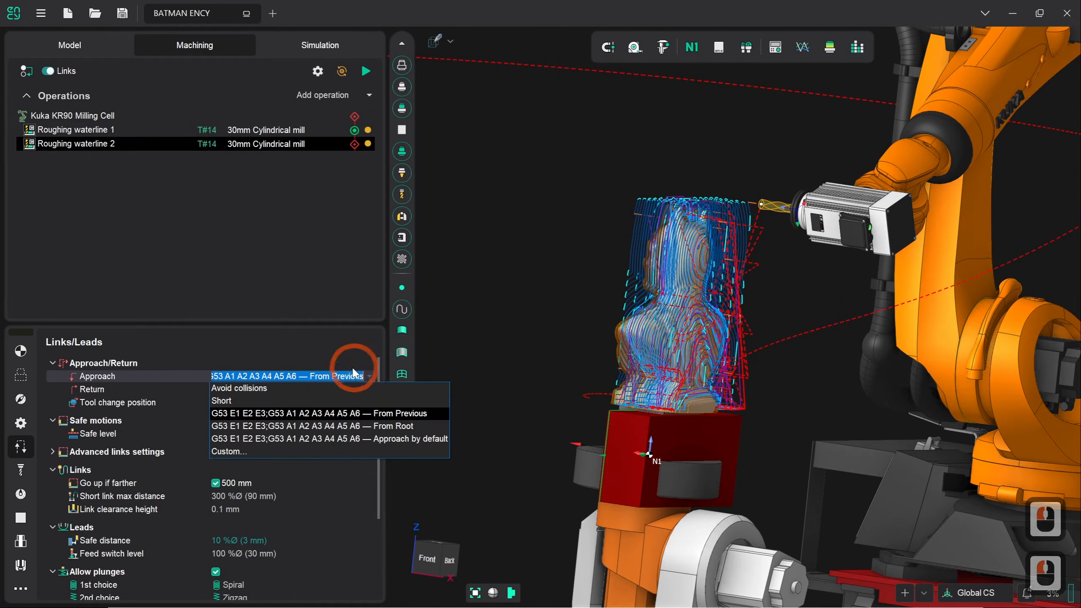
pyautogui.click(254, 387)
pyautogui.click(371, 365)
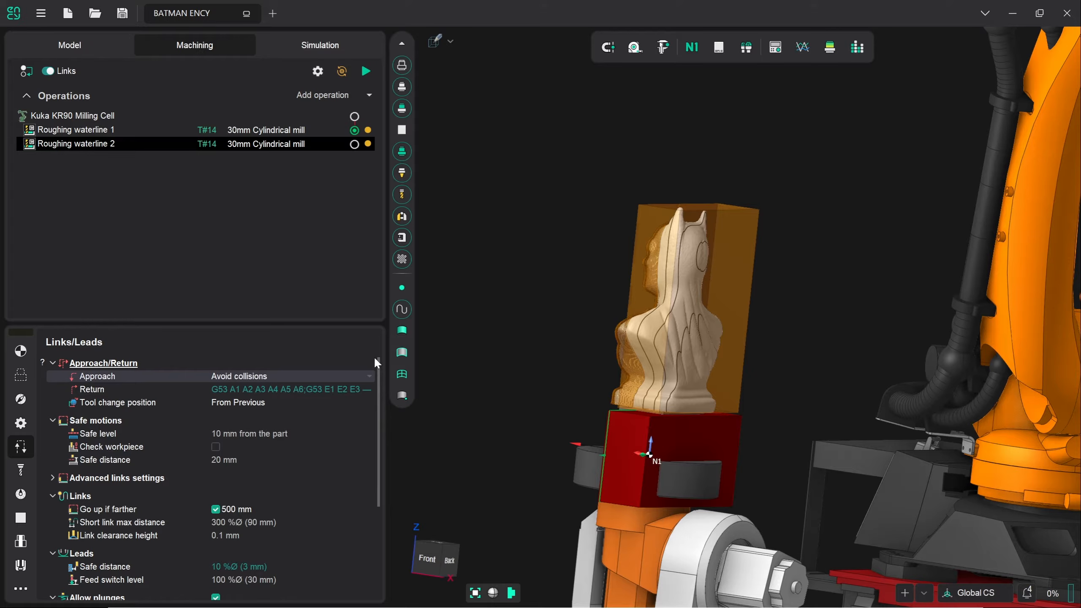
# Recalculate the Roughing waterline 2 toolpath and return to the Simulation view
pyautogui.scroll(-5, 242, 447)
pyautogui.scroll(5, 243, 449)
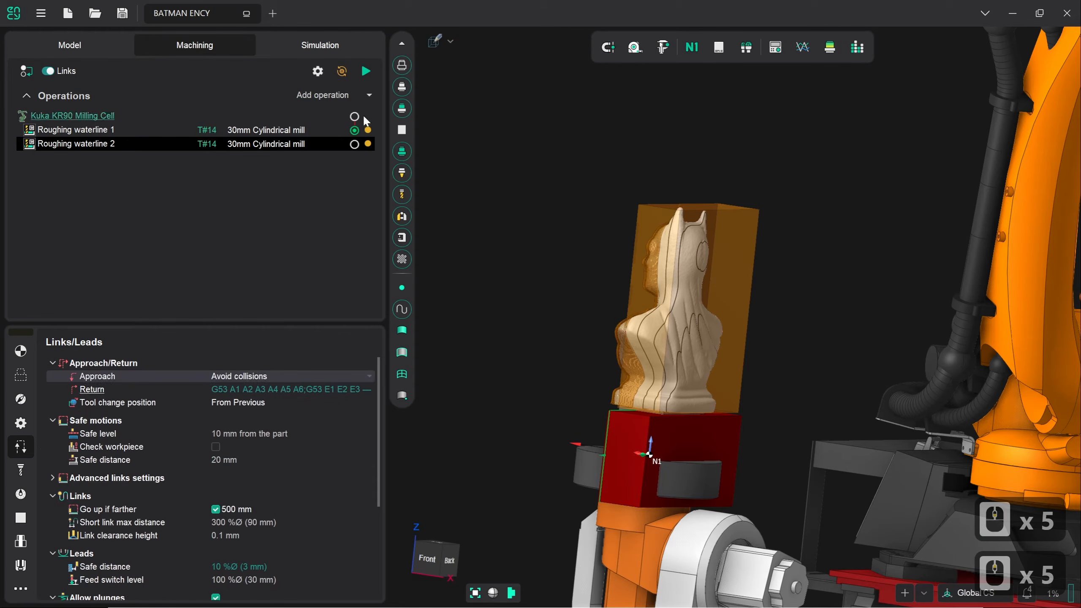
pyautogui.click(364, 77)
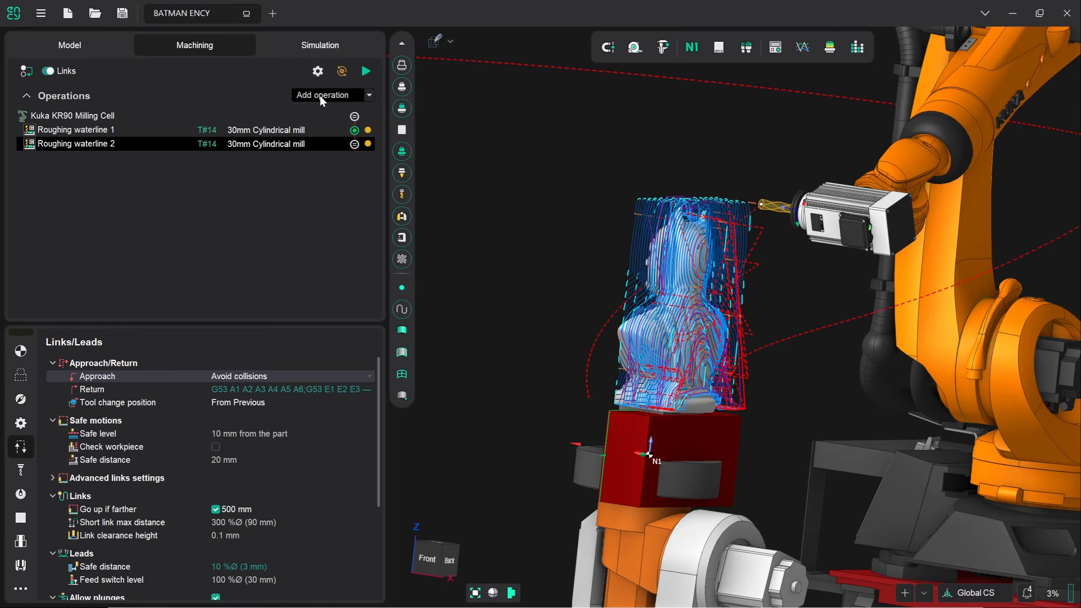
pyautogui.click(322, 47)
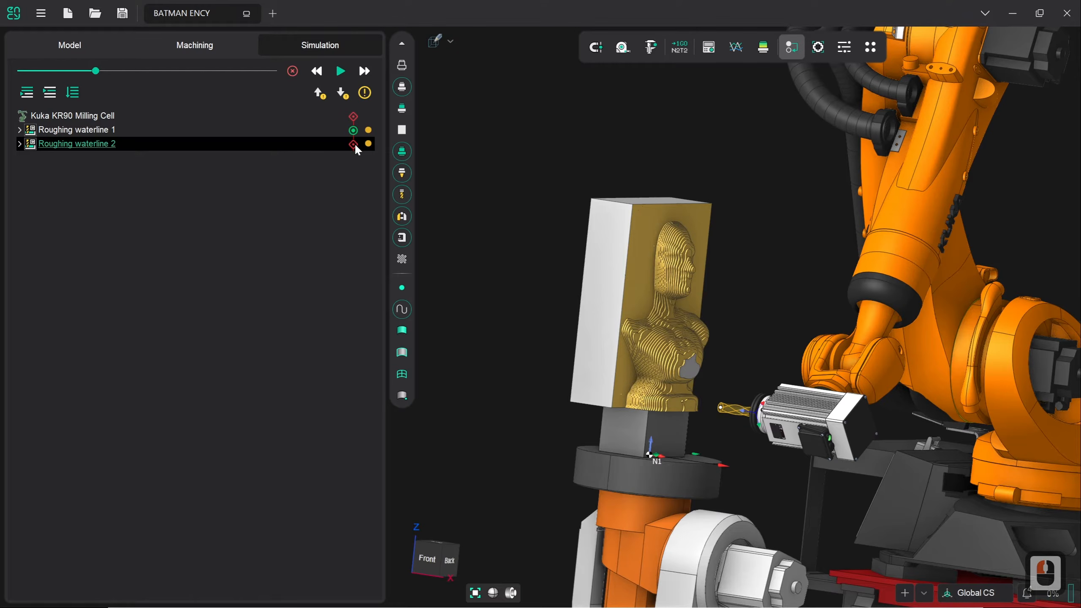
# Reset Roughing waterline 2's node status to clear its error
pyautogui.rightClick(356, 148)
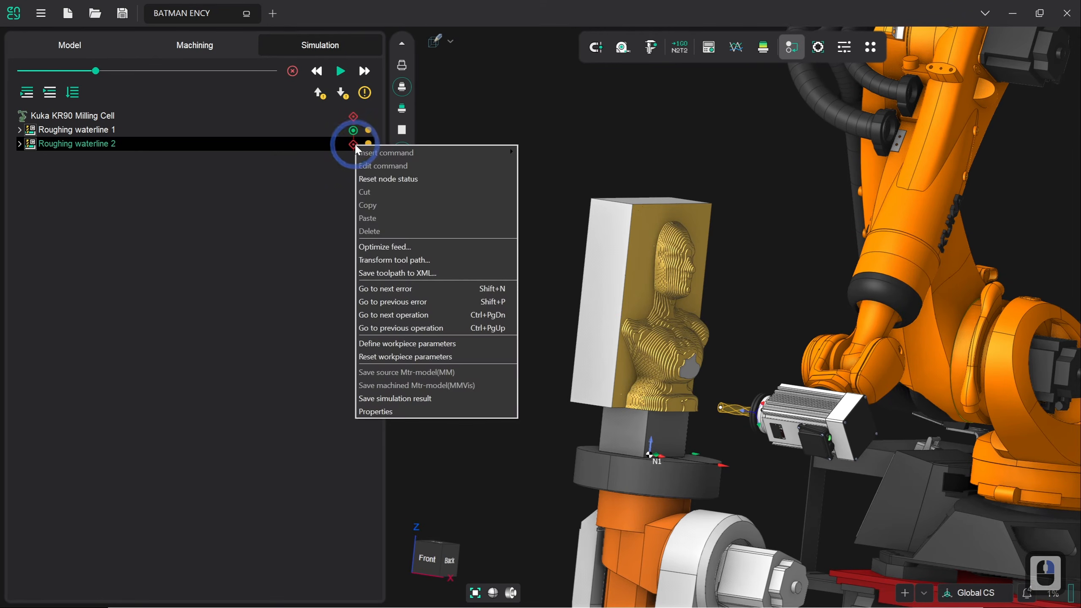
pyautogui.click(364, 179)
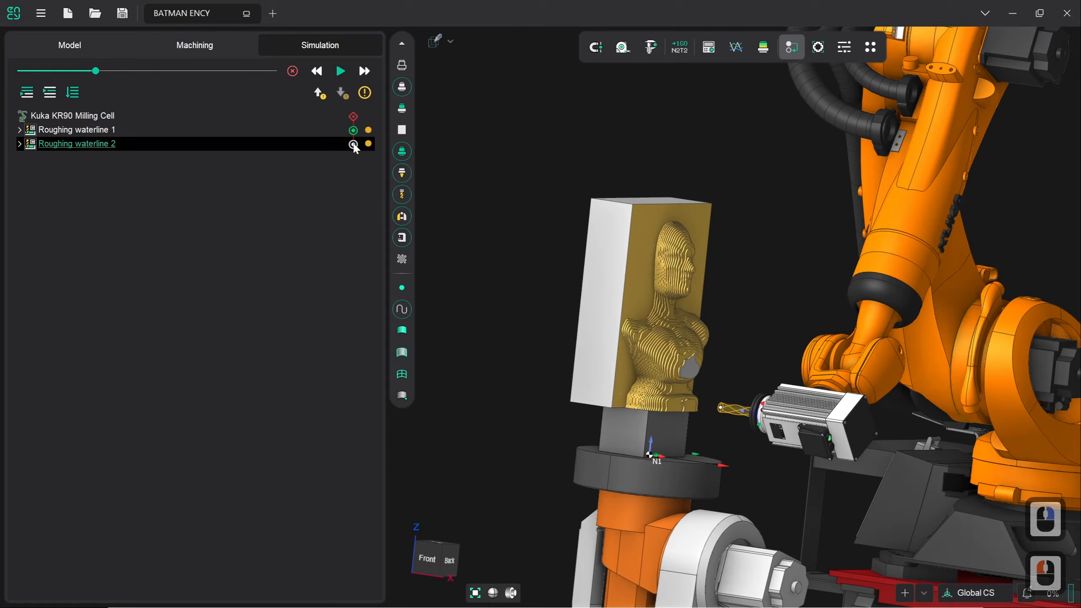
pyautogui.moveTo(354, 147)
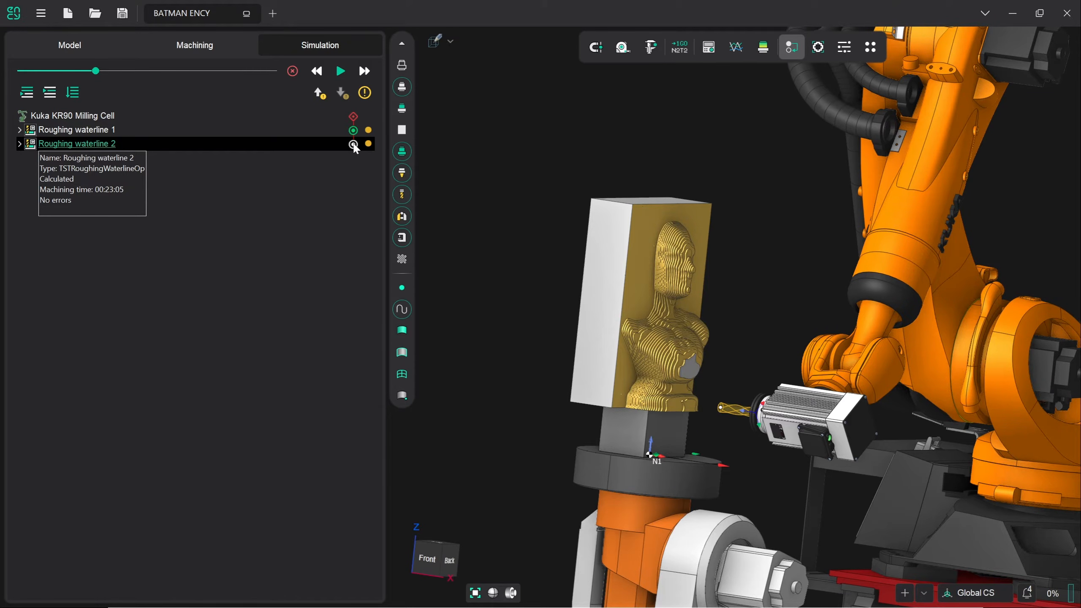
# Slow the playback speed, then briefly run and stop the simulation
pyautogui.moveTo(95, 71); pyautogui.dragTo(77, 73)
pyautogui.click(339, 71)
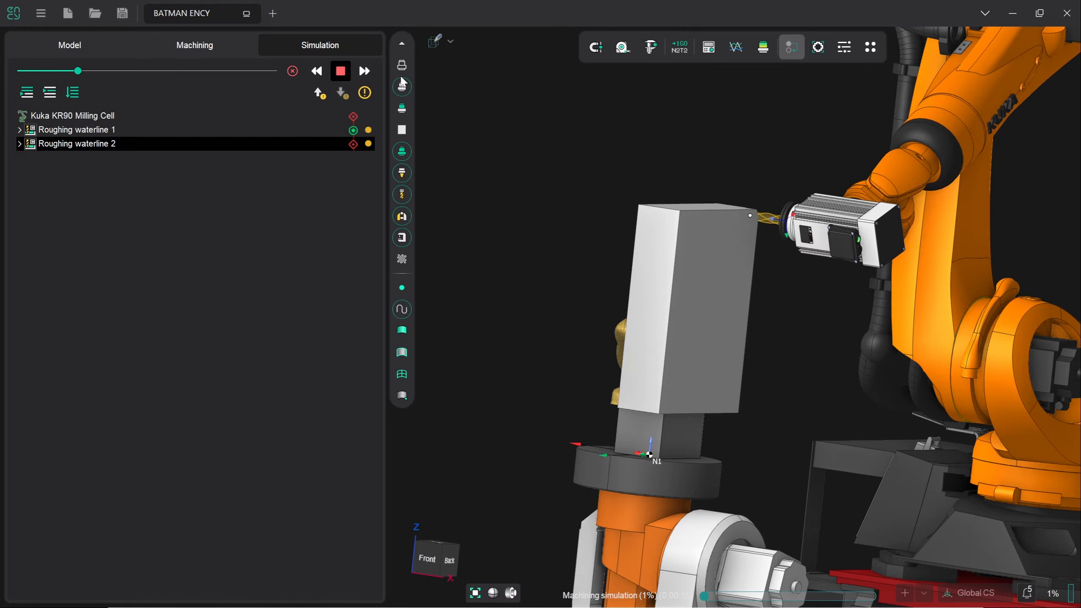
pyautogui.click(348, 75)
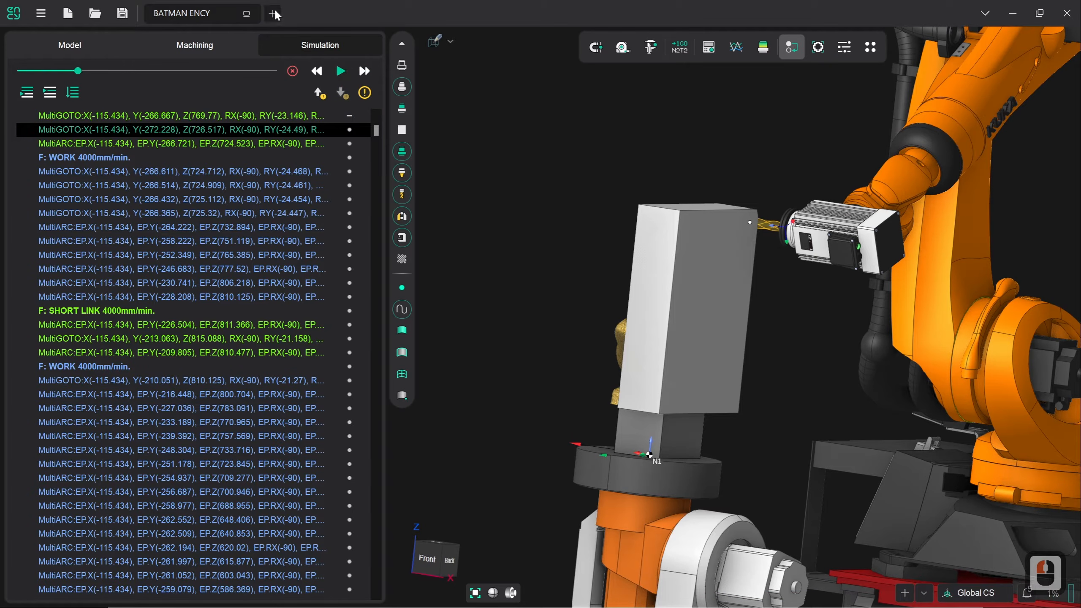
# Set the safe level to 50 mm, regenerate Roughing waterline 2, and return to Simulation
pyautogui.click(195, 50)
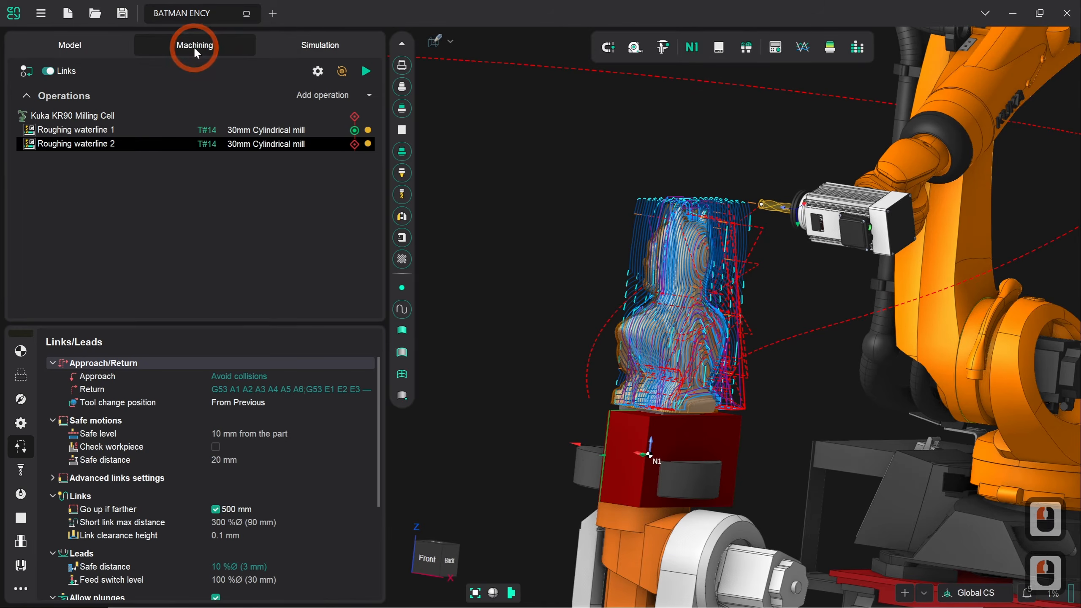
pyautogui.click(247, 435)
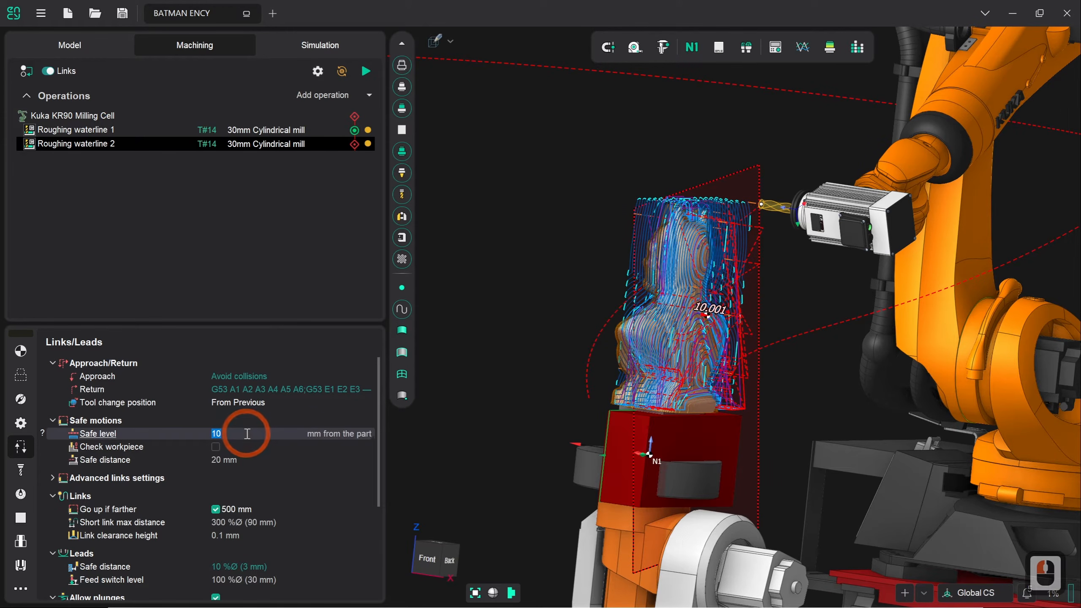
pyautogui.write('50')
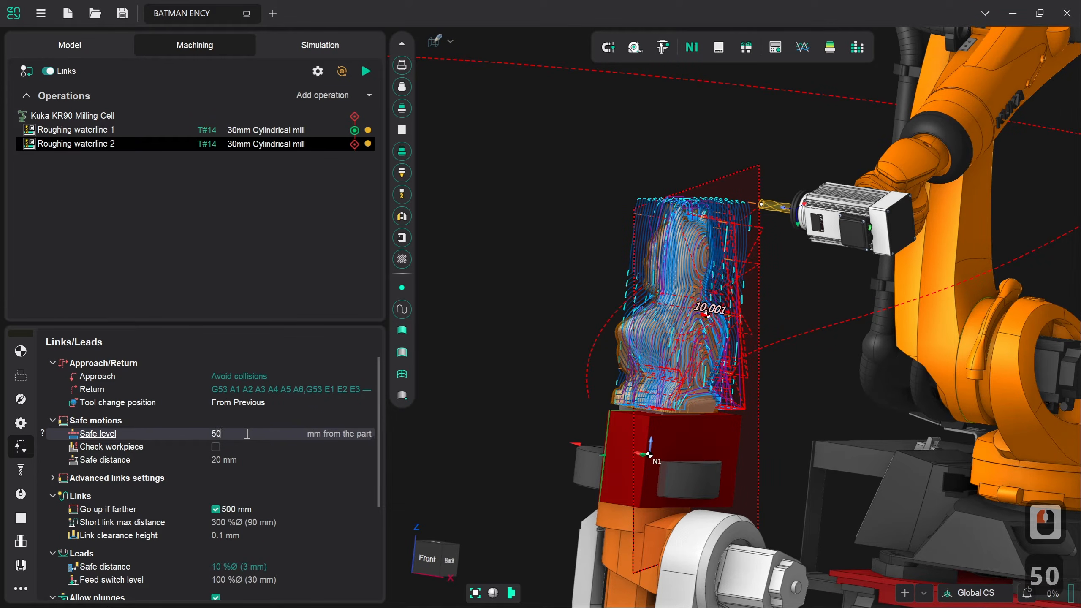
pyautogui.press('Return')
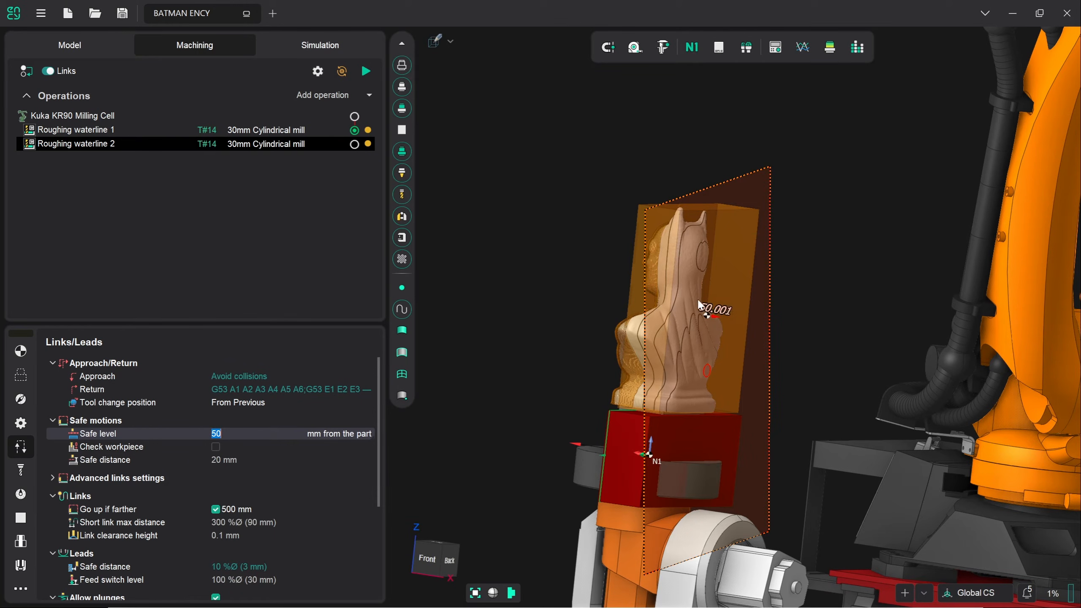
pyautogui.click(366, 71)
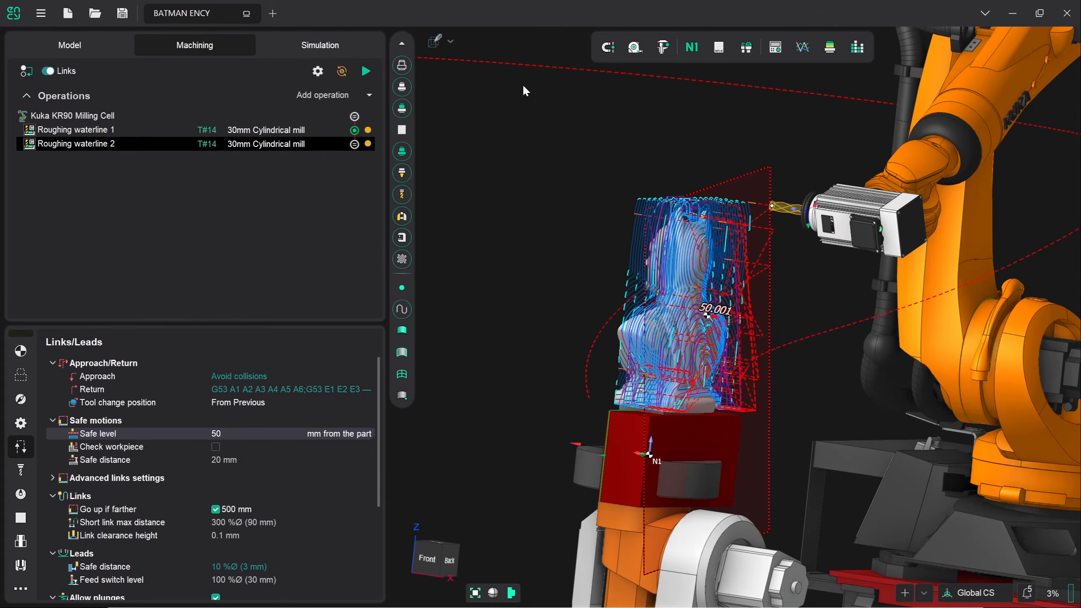
pyautogui.click(315, 43)
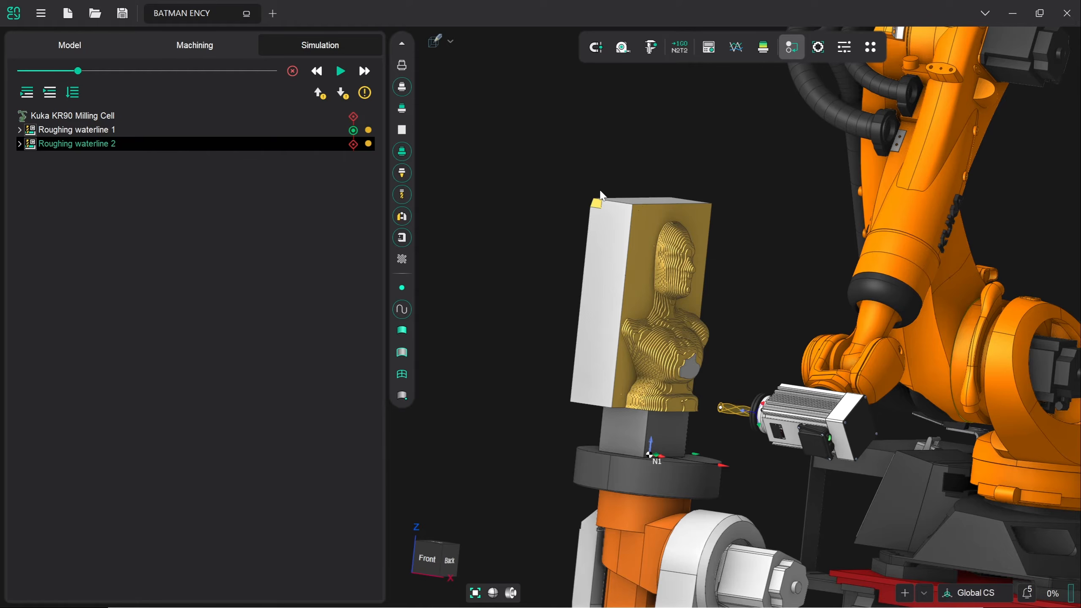
# Reset the stock, simulate up to the current operation, clear Roughing waterline 2's status, and play
pyautogui.click(298, 71)
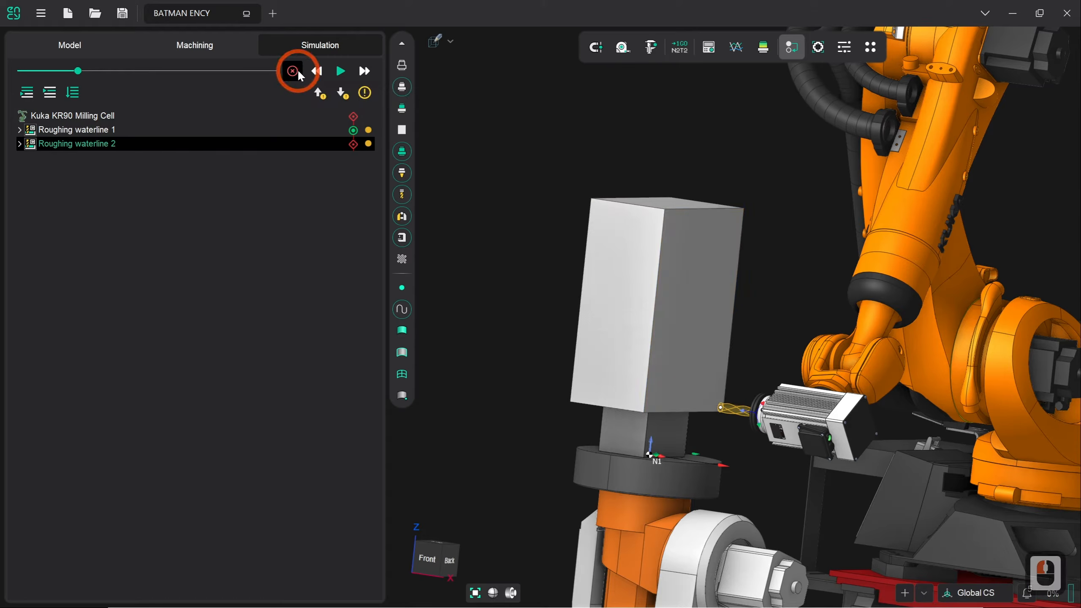
pyautogui.click(51, 92)
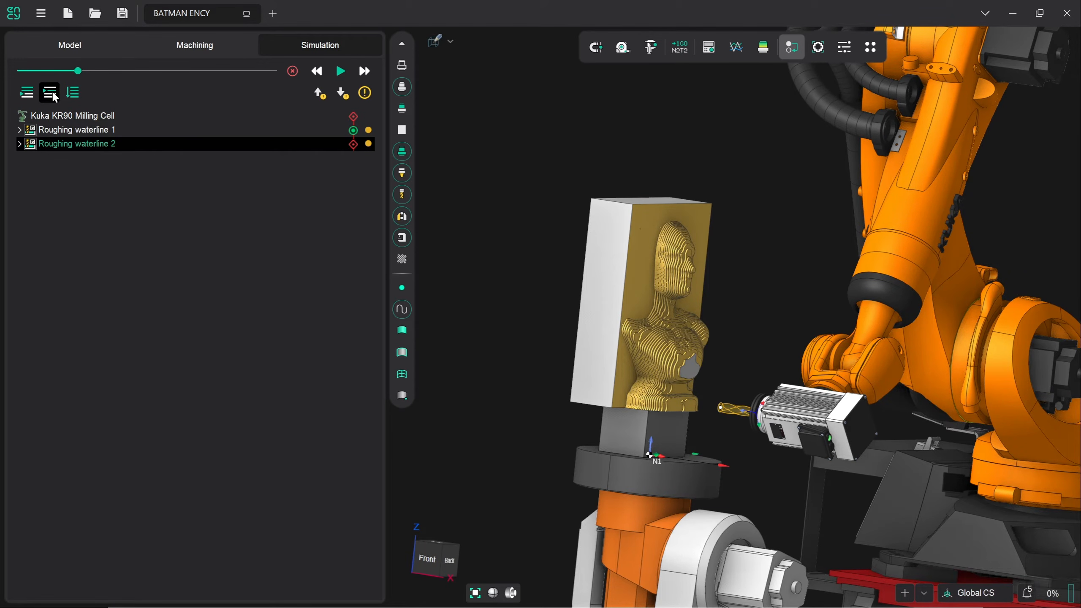
pyautogui.rightClick(352, 148)
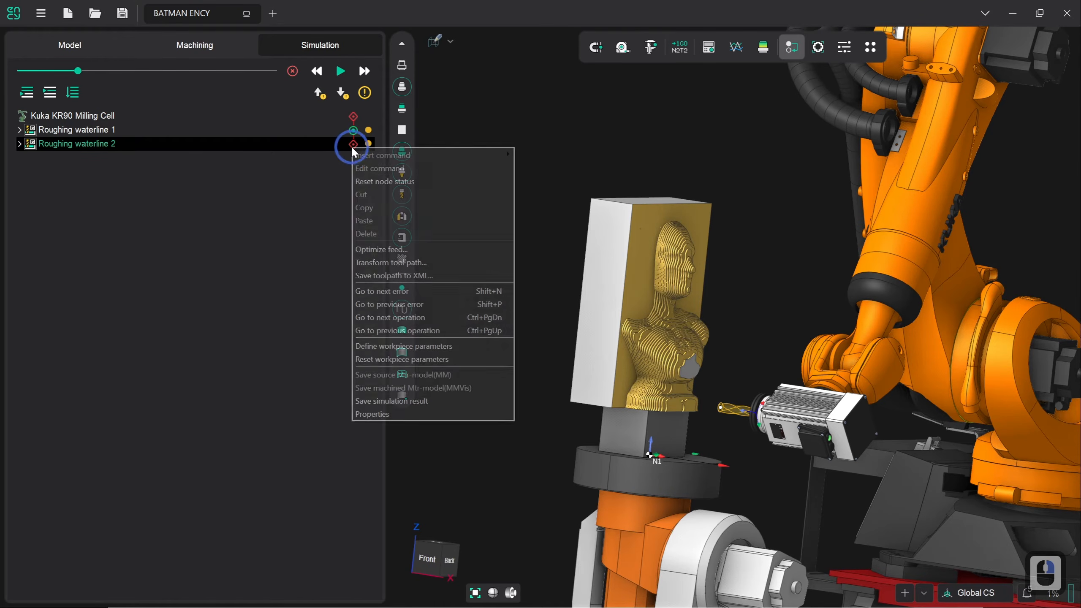
pyautogui.click(365, 184)
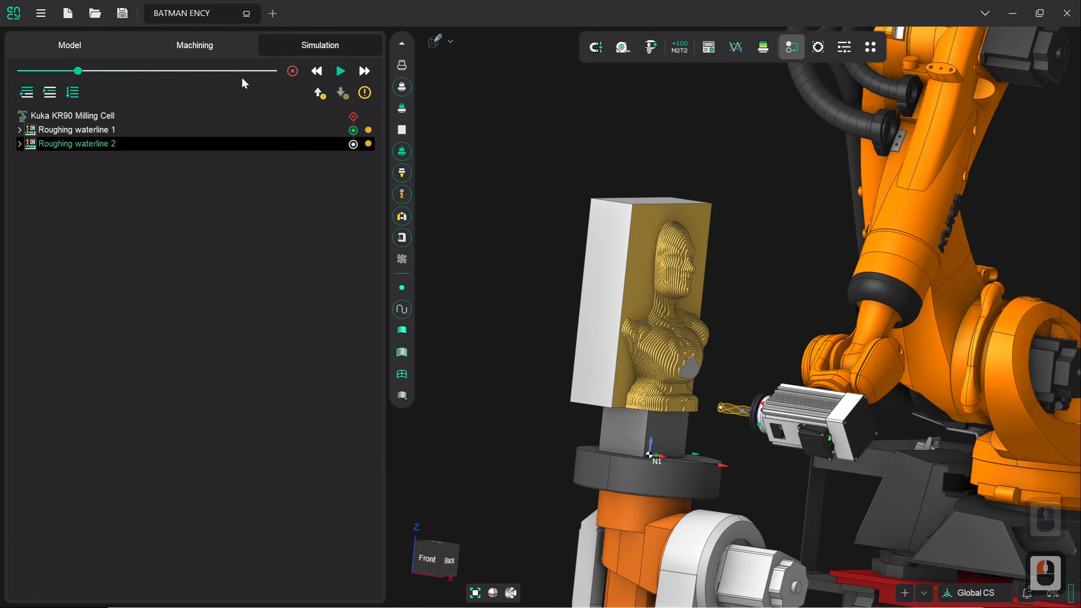
pyautogui.click(342, 74)
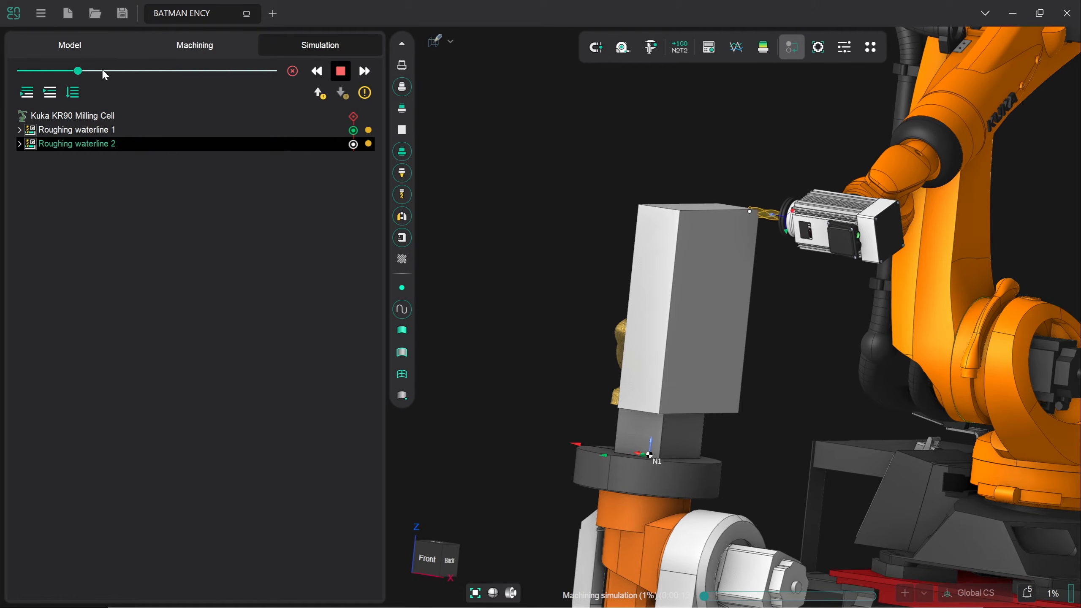
# Increase simulation speed until Roughing waterline 2 finishes roughing the bust's back
pyautogui.moveTo(79, 70); pyautogui.dragTo(208, 73)
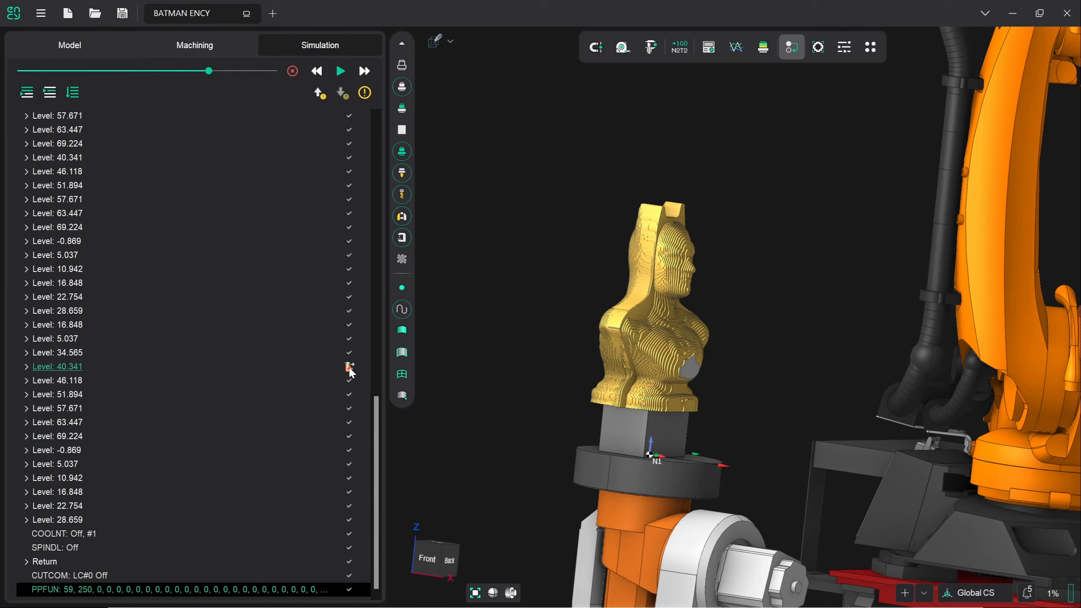
# Read the error tooltips: level 40.341 touches the workpiece on rapid feed; level 5.037's ramp is too steep
pyautogui.moveTo(349, 371)
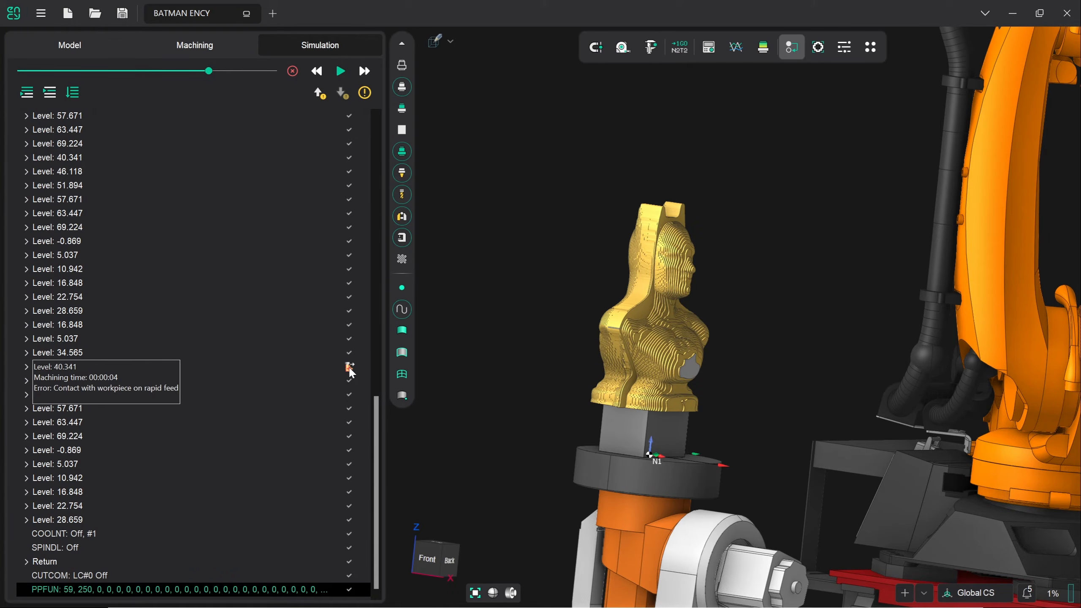
pyautogui.moveTo(375, 405); pyautogui.dragTo(382, 260)
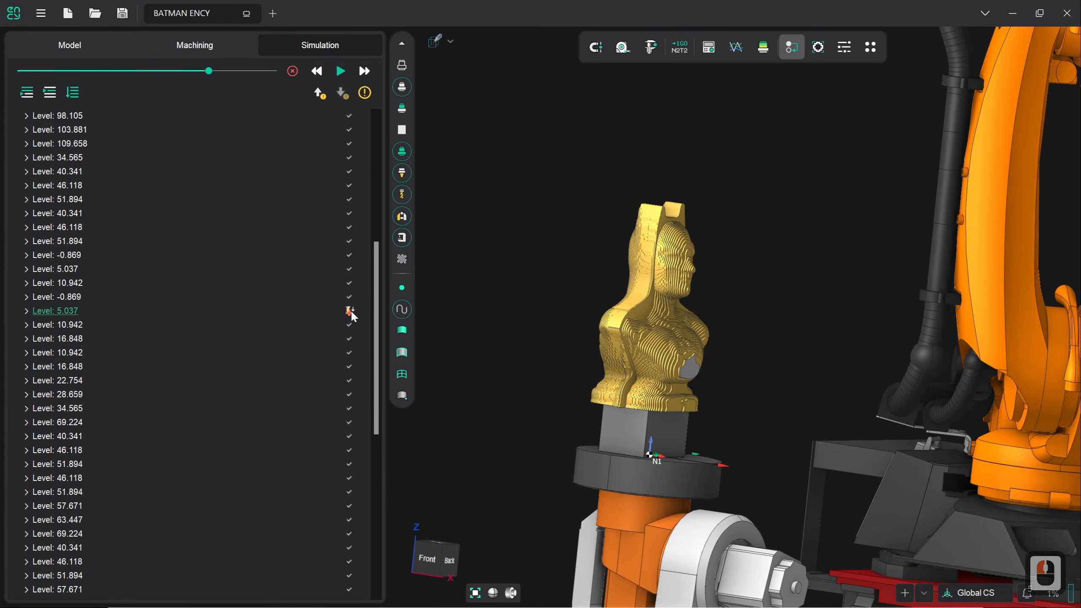
pyautogui.moveTo(351, 314)
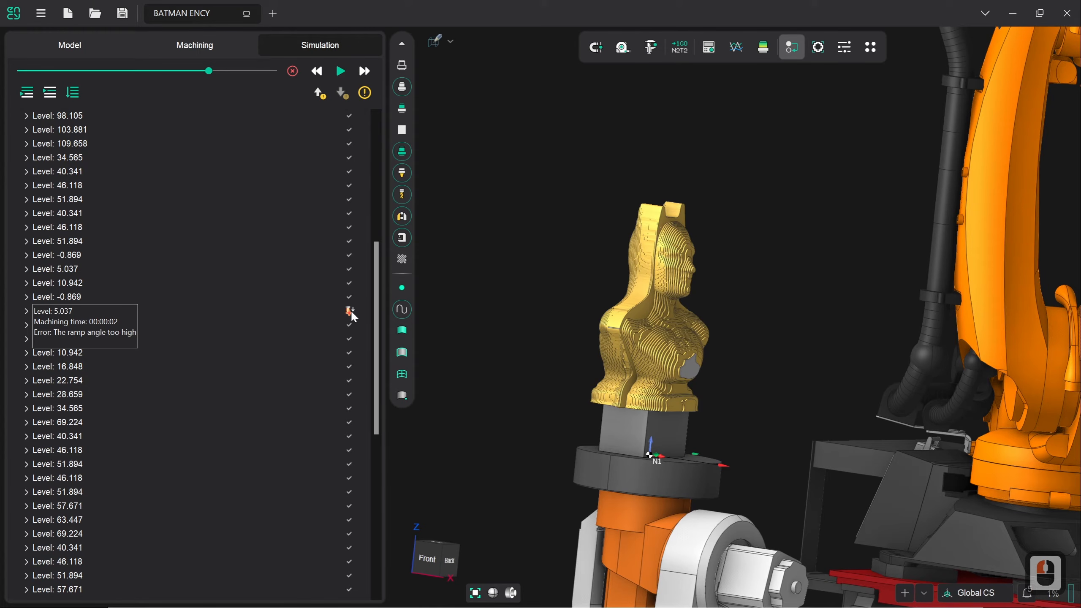
pyautogui.moveTo(373, 313); pyautogui.dragTo(370, 183)
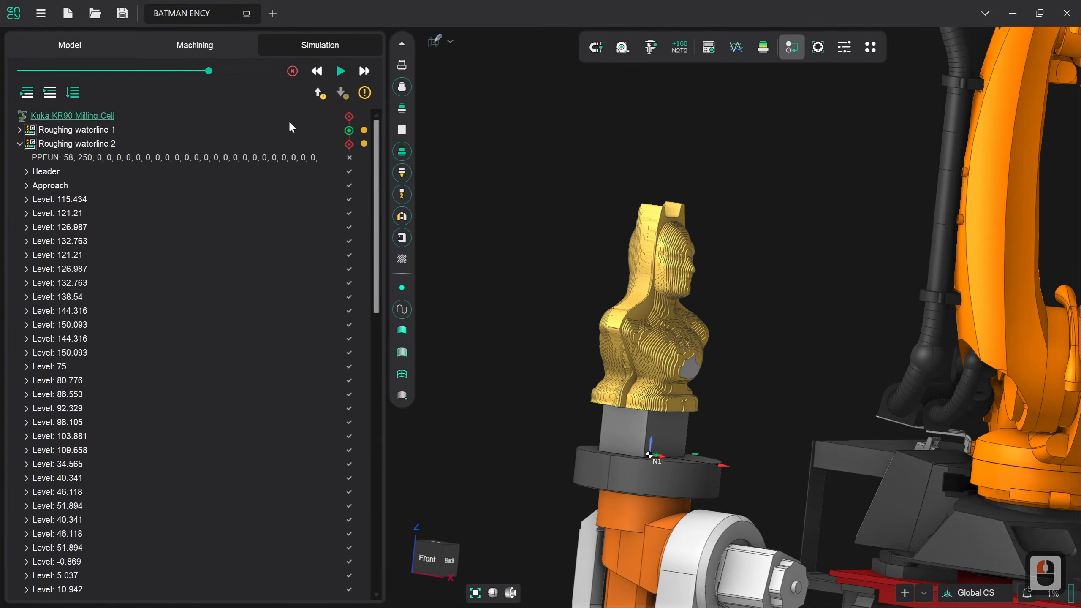
# Set the lead safe distance to 30 %Ø (9 mm) in the operation's Links/Leads settings
pyautogui.click(182, 45)
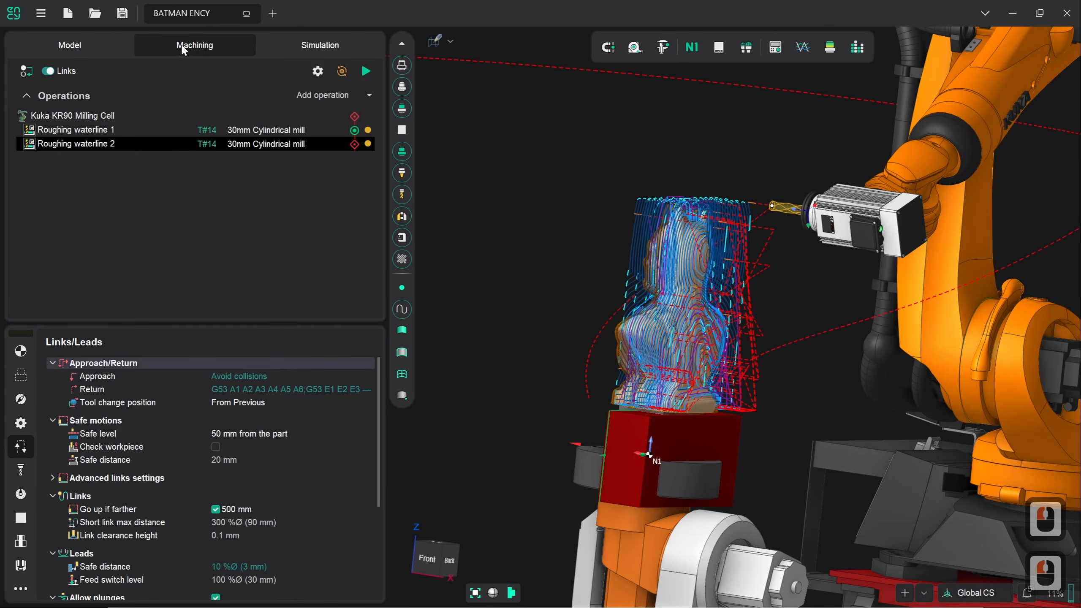
pyautogui.scroll(-1, 288, 438)
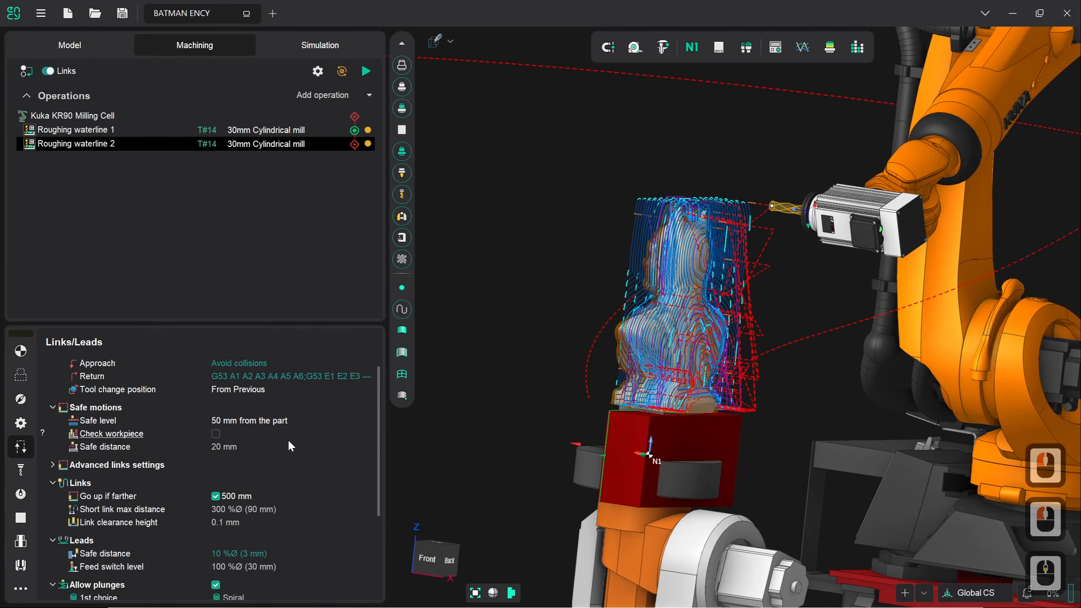
pyautogui.scroll(-3, 289, 445)
pyautogui.scroll(4, 289, 446)
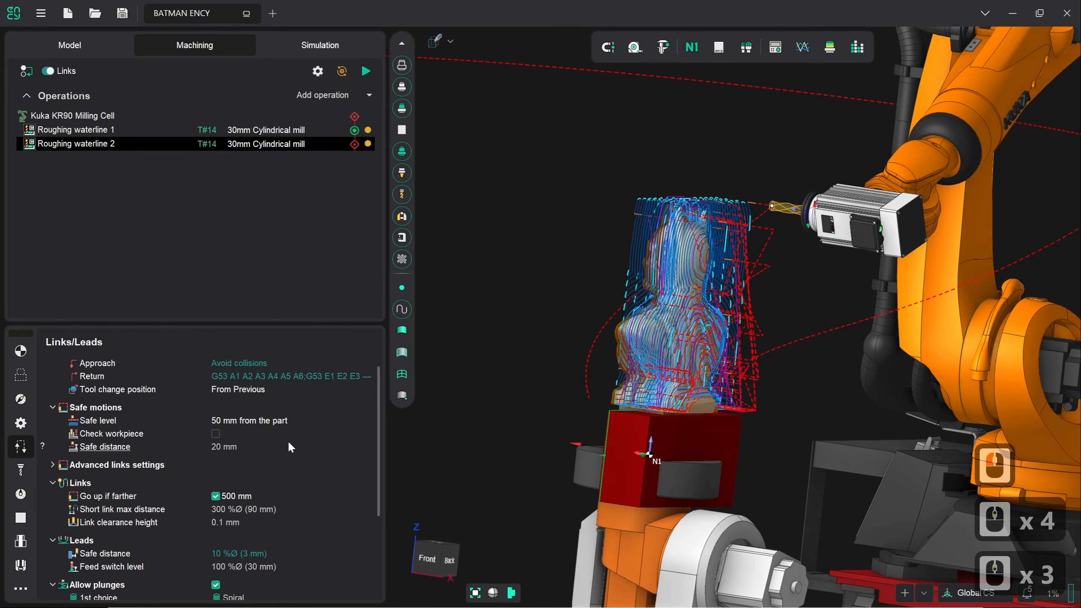
pyautogui.scroll(1, 289, 447)
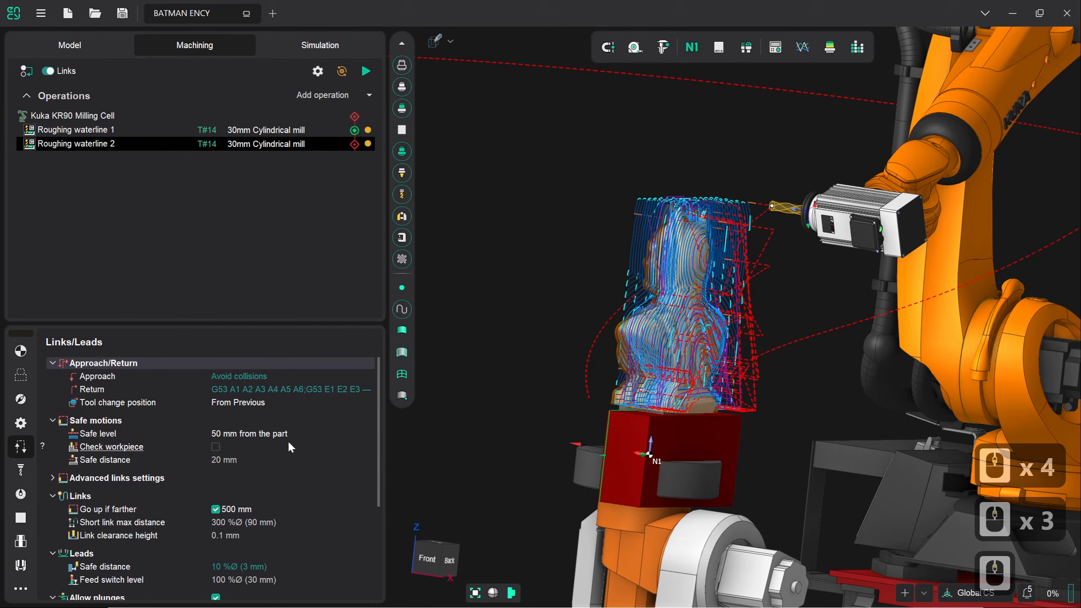
pyautogui.scroll(-2, 287, 440)
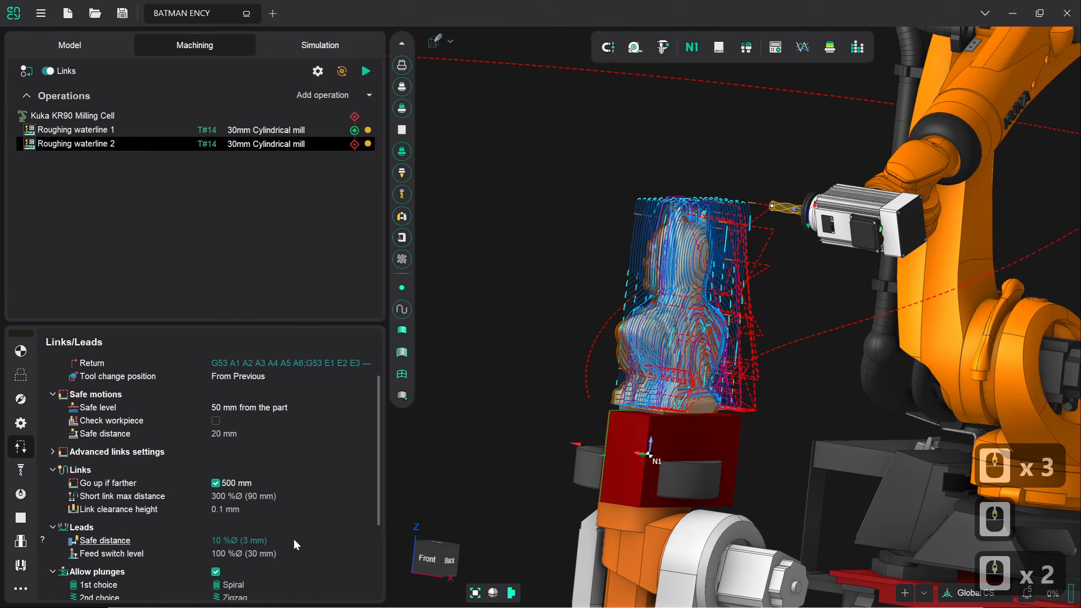
pyautogui.click(261, 541)
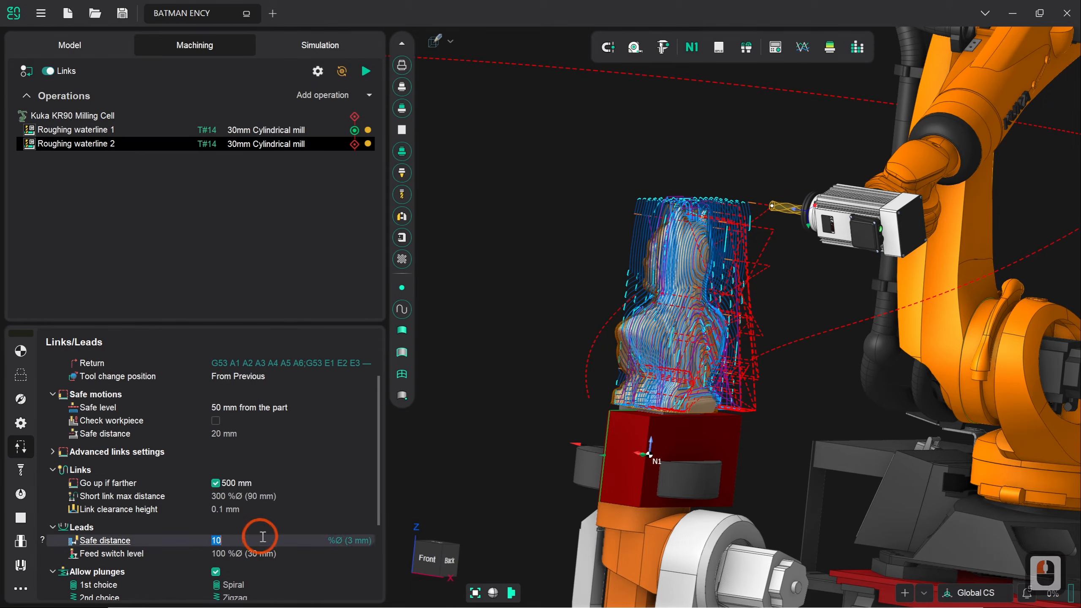
pyautogui.write('30')
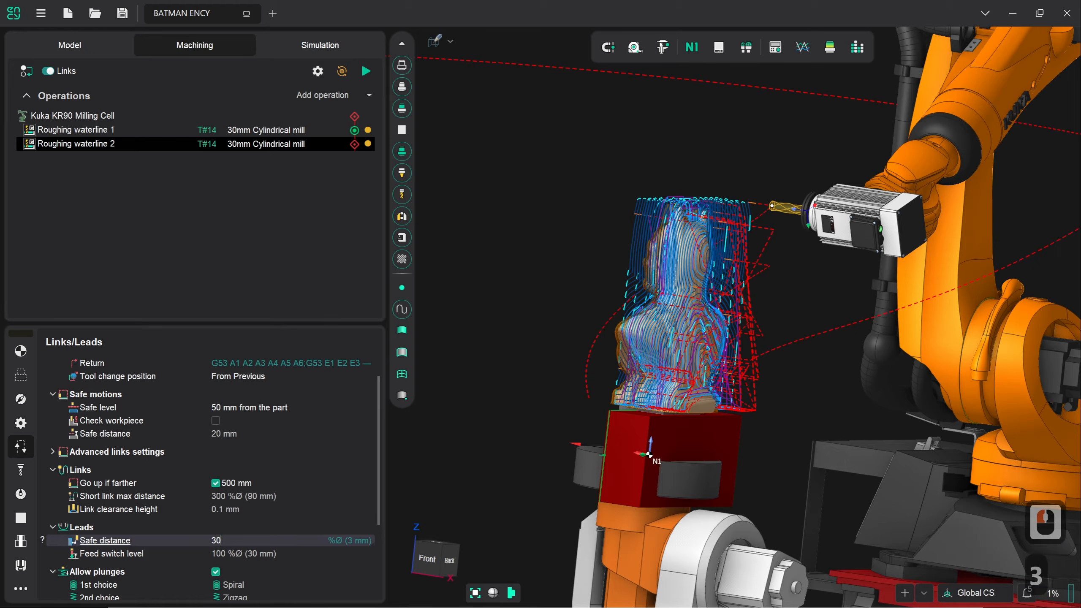
pyautogui.press('Return')
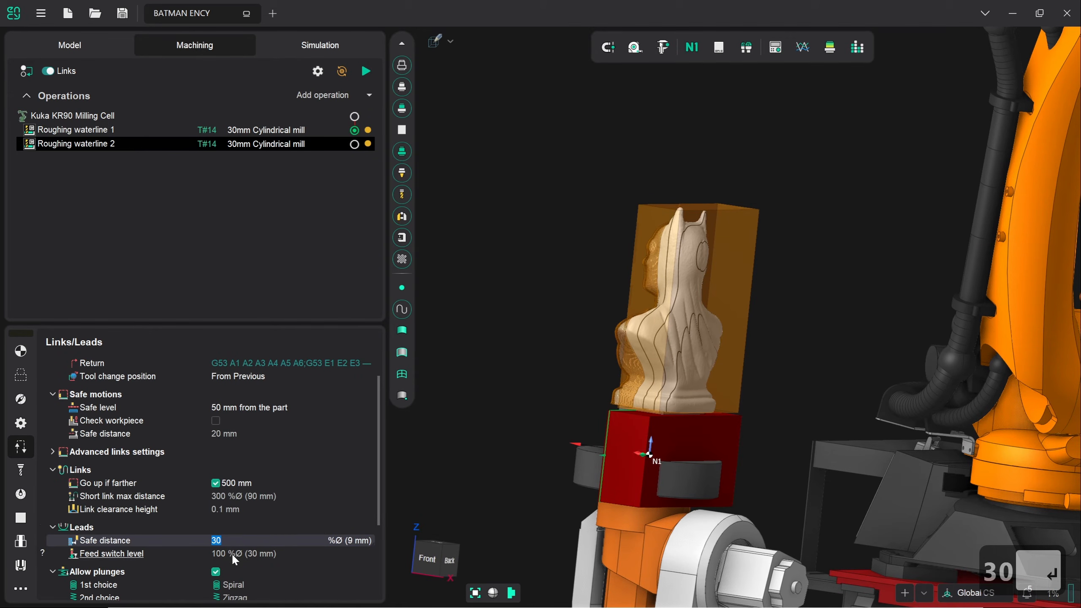
# Set the lead feed switch level to 150 %Ø (45 mm)
pyautogui.click(339, 559)
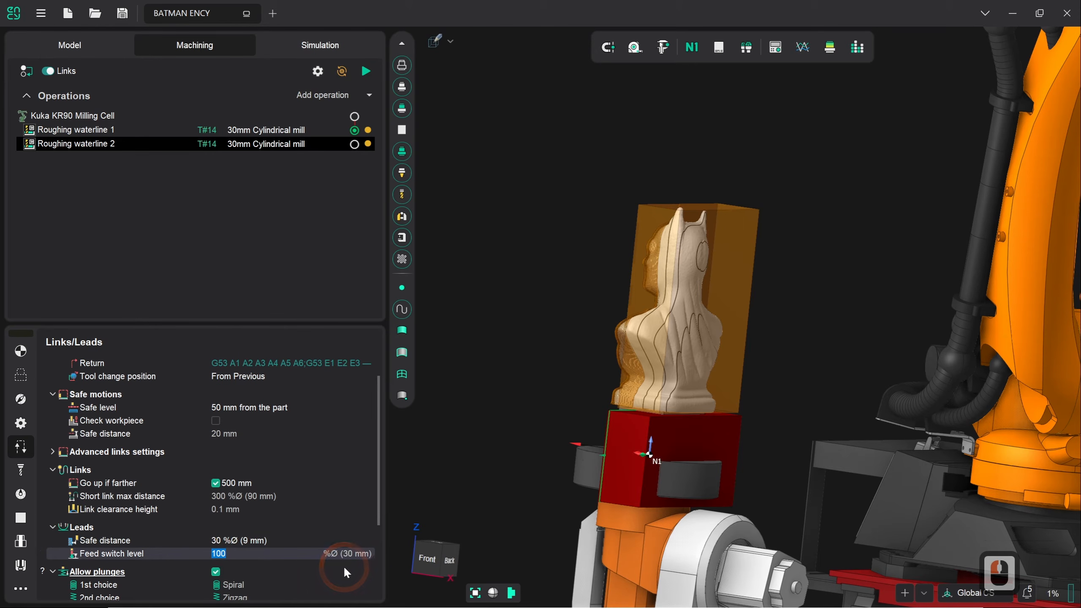
pyautogui.write('150')
pyautogui.press('Return')
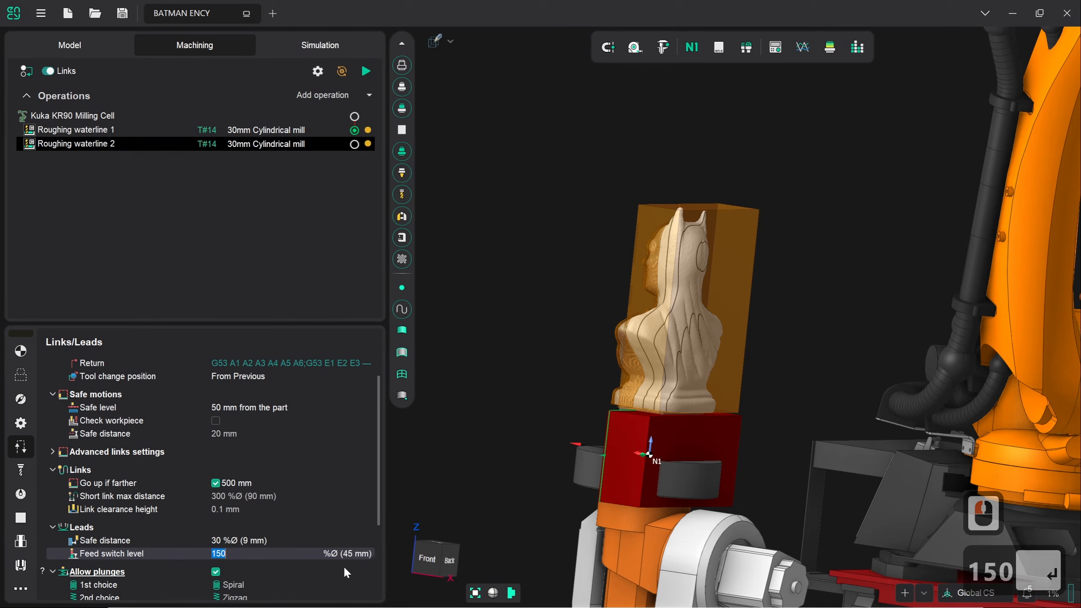
pyautogui.moveTo(378, 508); pyautogui.dragTo(380, 477)
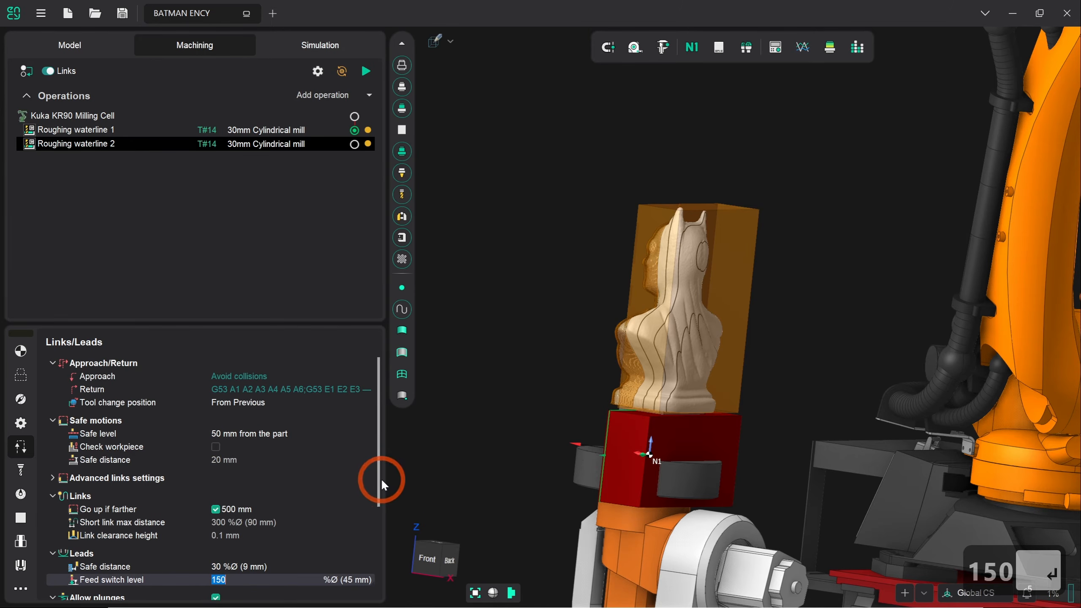
# Untick Simulation > Check for plunges in Parameters and regenerate Roughing waterline 2's toolpath
pyautogui.click(19, 423)
pyautogui.moveTo(379, 413); pyautogui.dragTo(385, 499)
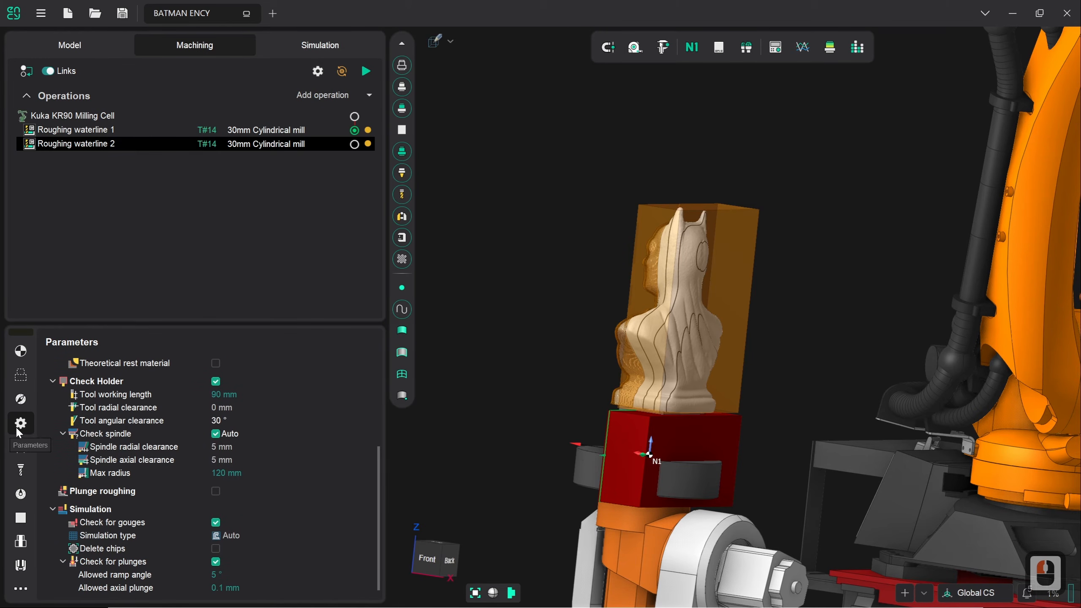
pyautogui.click(213, 562)
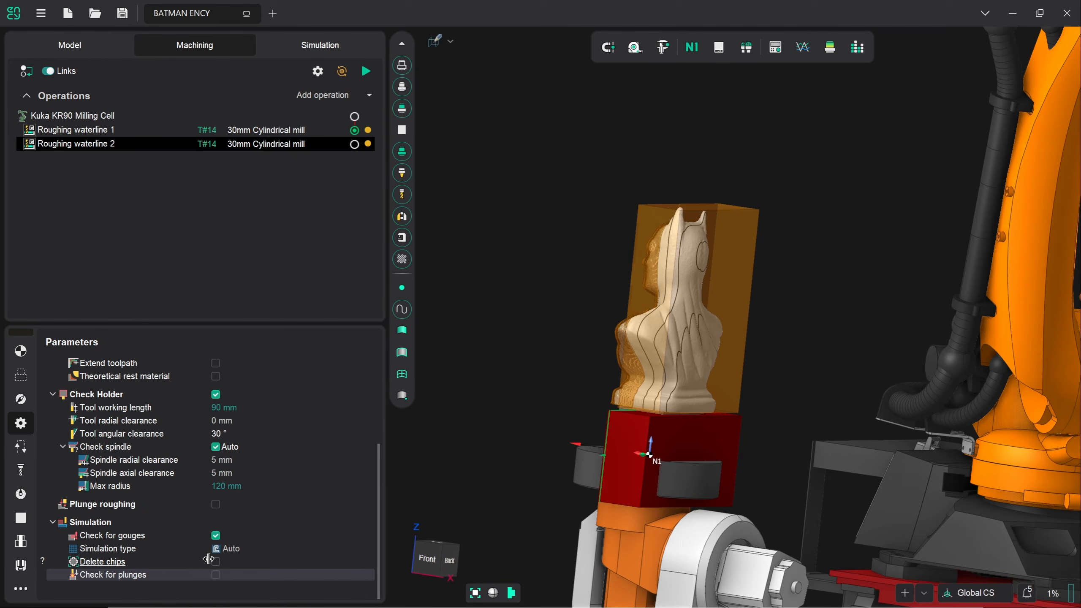
pyautogui.click(364, 73)
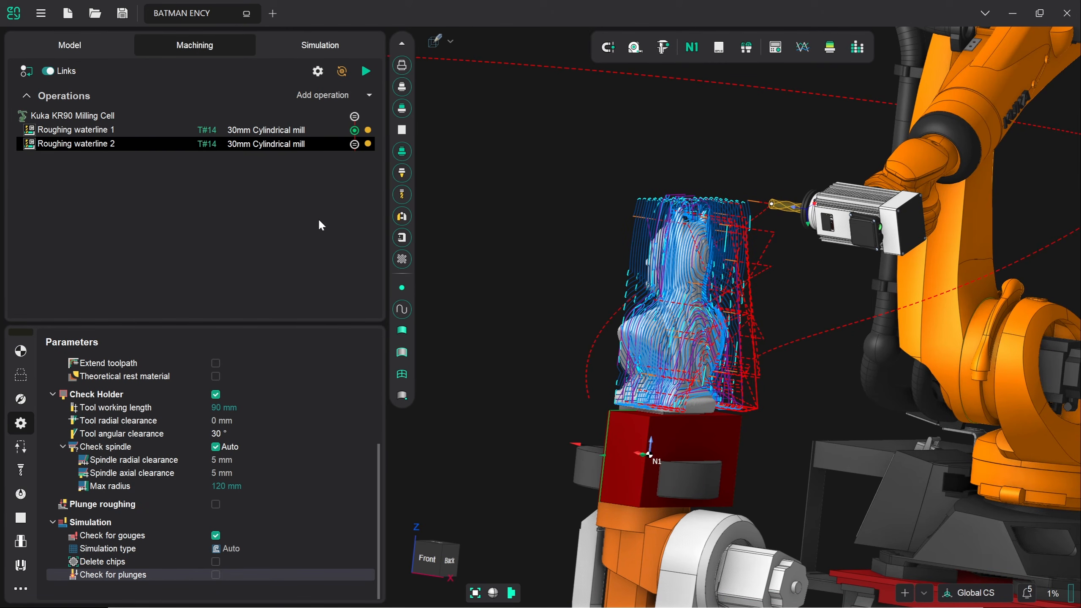
# Reset the workpiece to raw stock, simulate up to Roughing waterline 2, rewind, and play
pyautogui.click(337, 47)
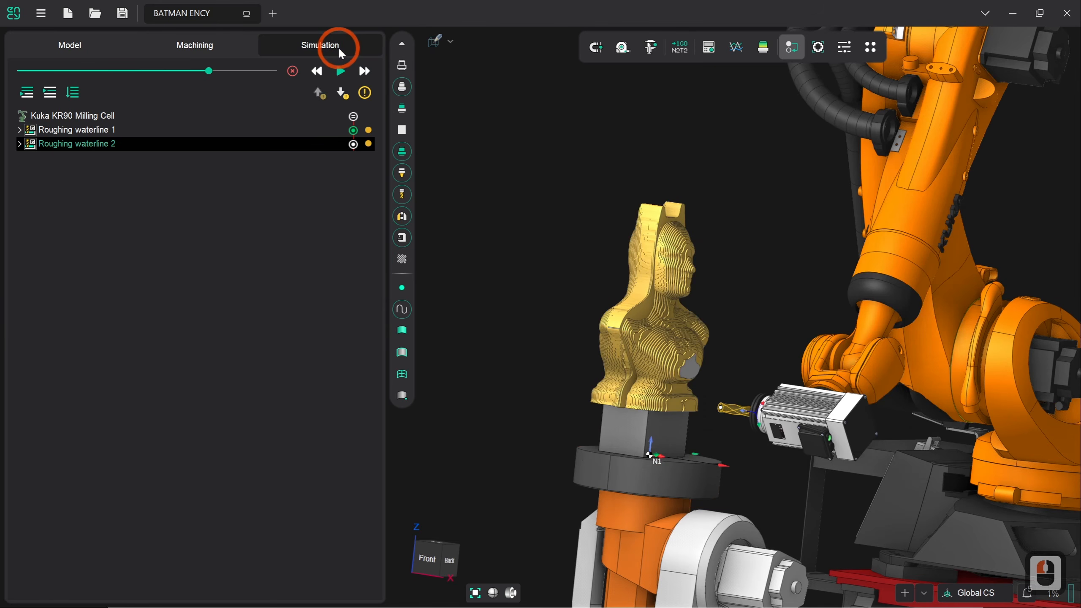
pyautogui.click(292, 71)
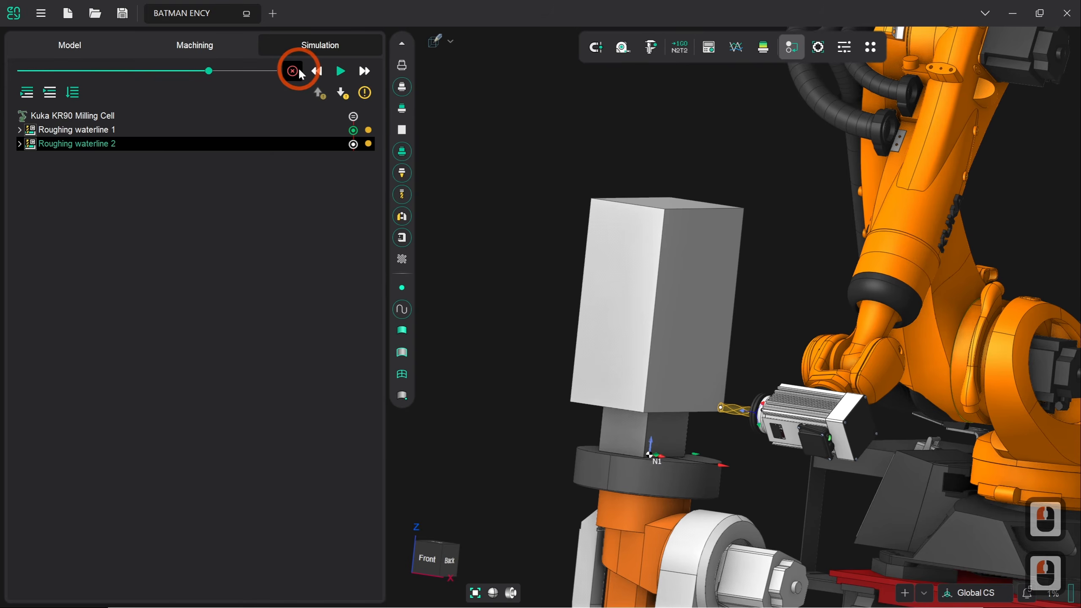
pyautogui.click(49, 94)
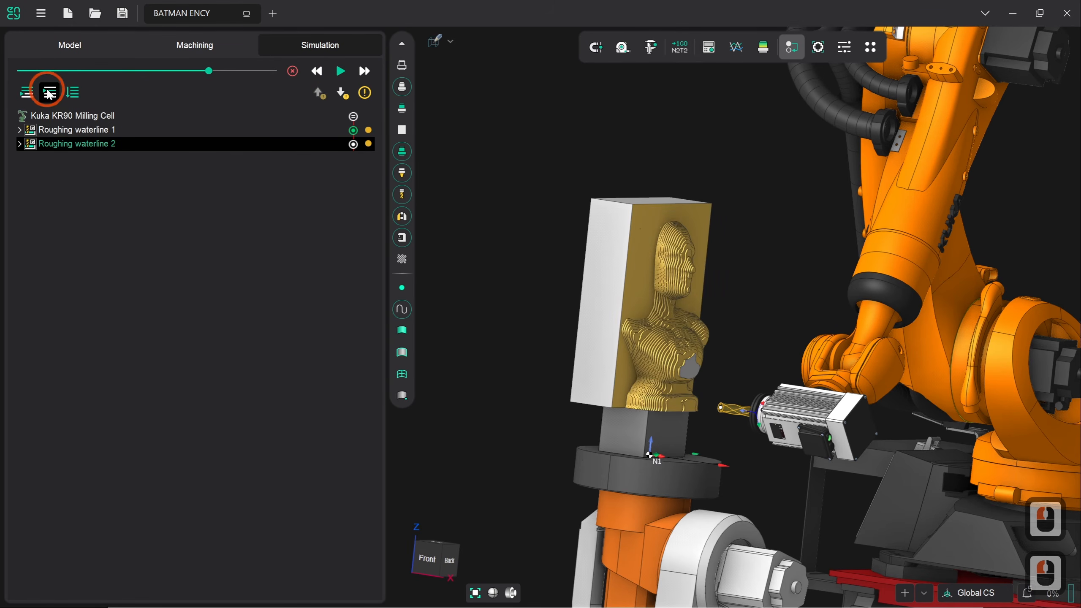
pyautogui.moveTo(210, 71); pyautogui.dragTo(83, 71)
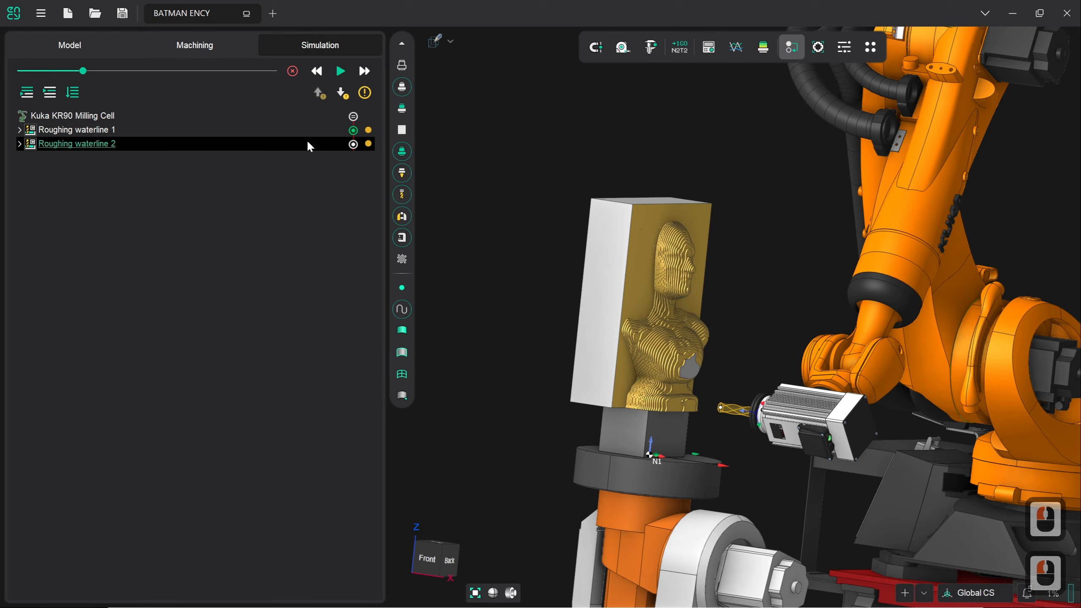
pyautogui.click(340, 71)
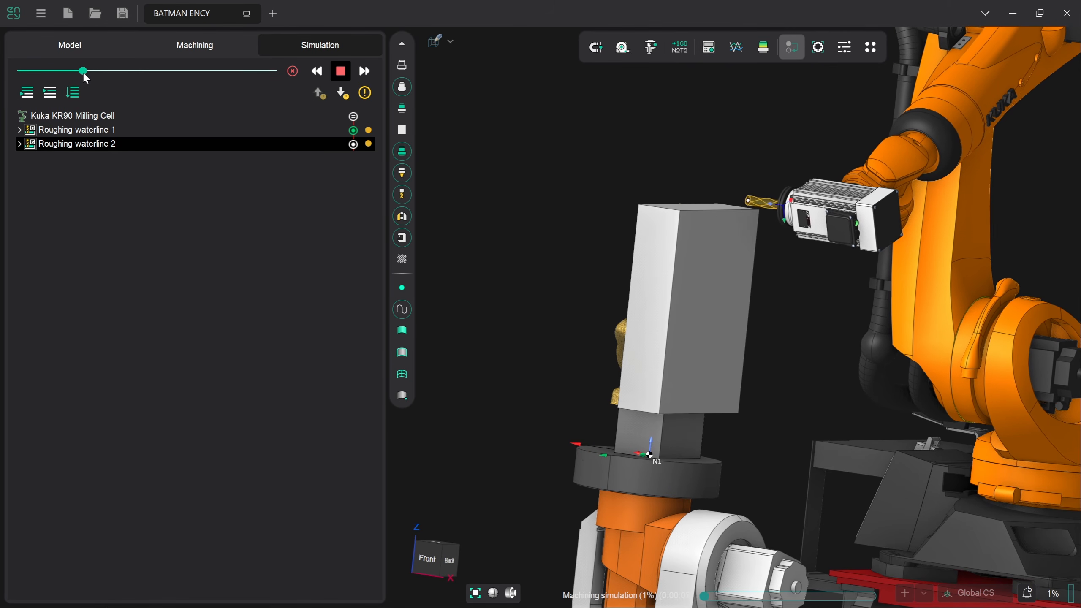
# Speed up playback and let the simulation finish with all operations showing green checks
pyautogui.moveTo(85, 72); pyautogui.dragTo(229, 75)
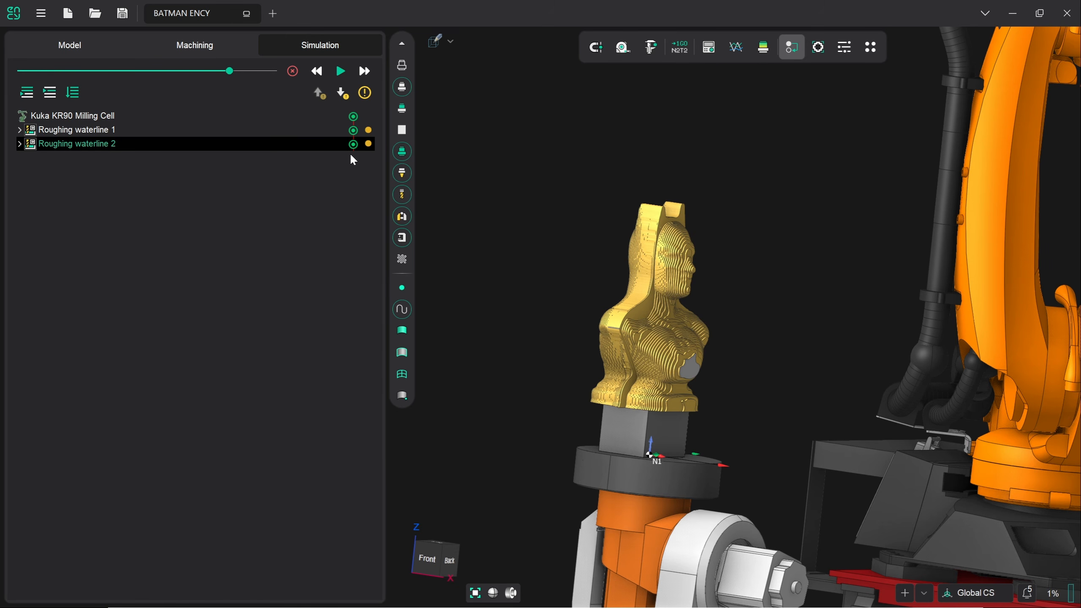
pyautogui.press('alt')
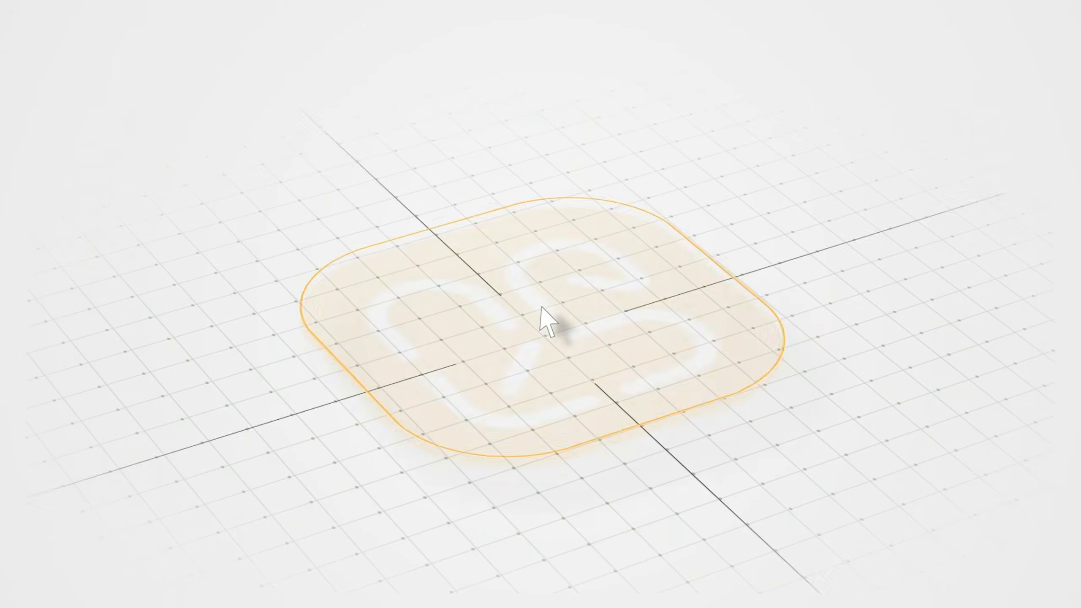